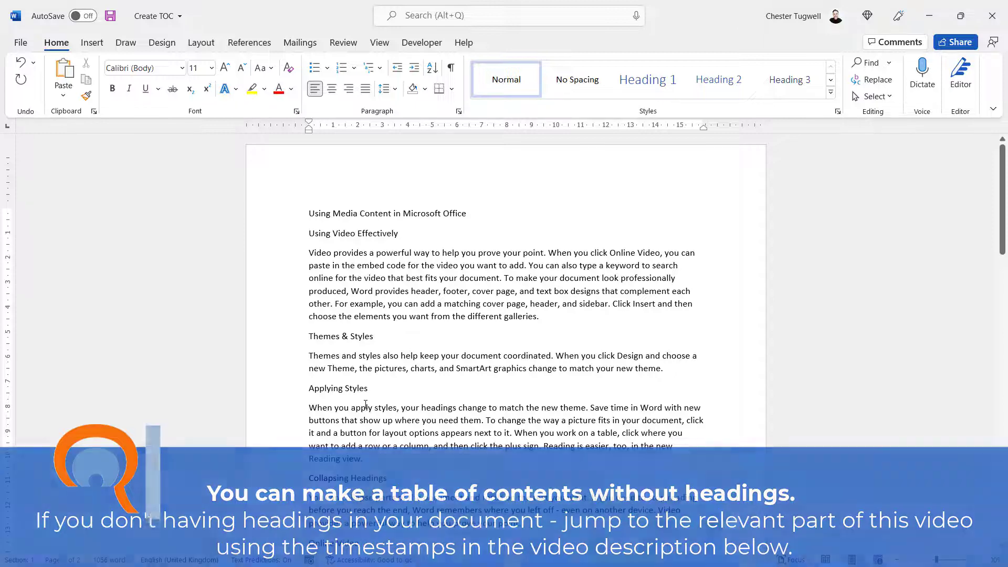
Step: Place the insertion point in the 'Using Media Content in Microsoft Office' title line
left_click(314, 212)
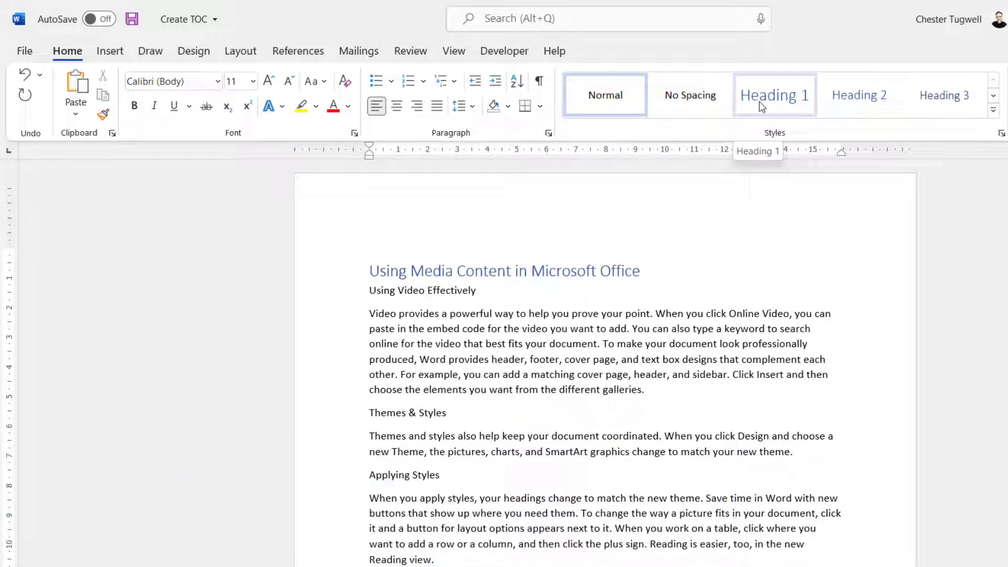
Step: Format the title directly as dark green, 18 pt Amasis MT Pro Black, without Heading 1
left_click(759, 102)
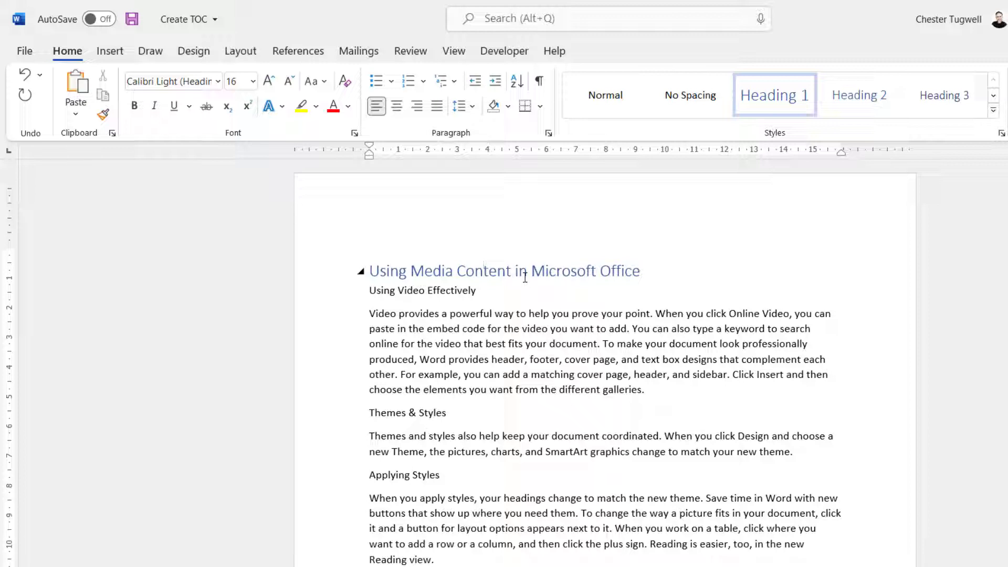
key("ctrl+z")
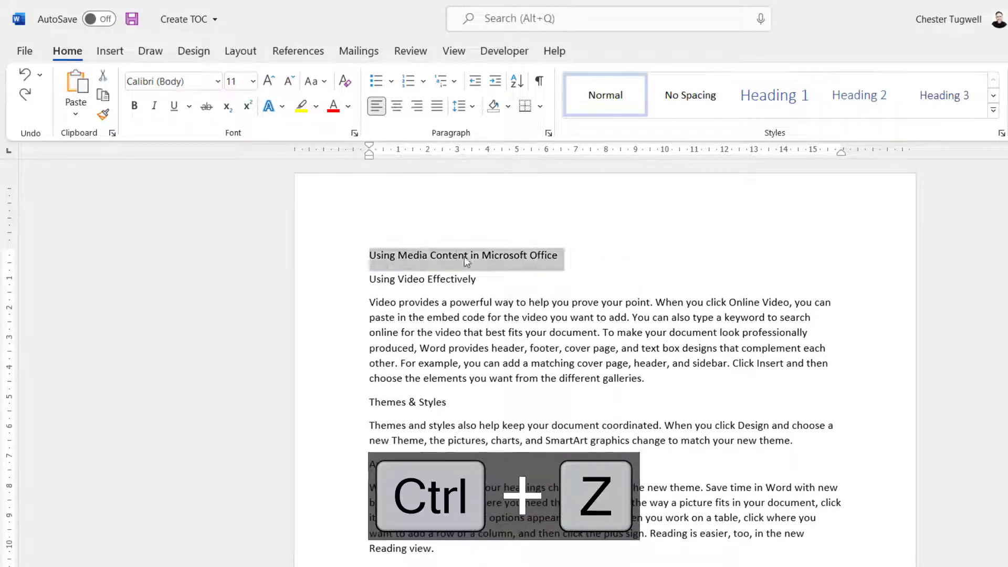
left_click(348, 106)
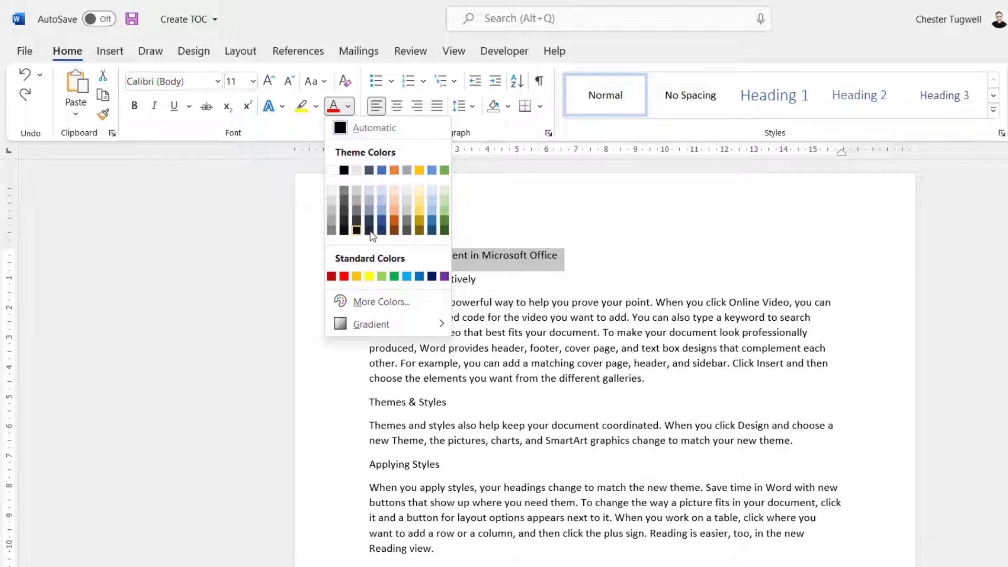
left_click(446, 221)
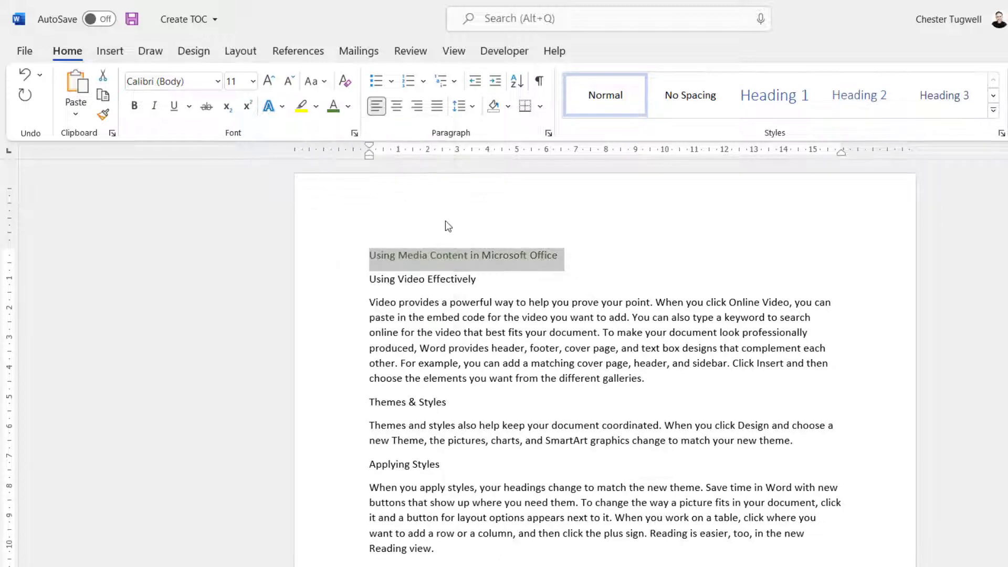
left_click(270, 82)
left_click(270, 82)
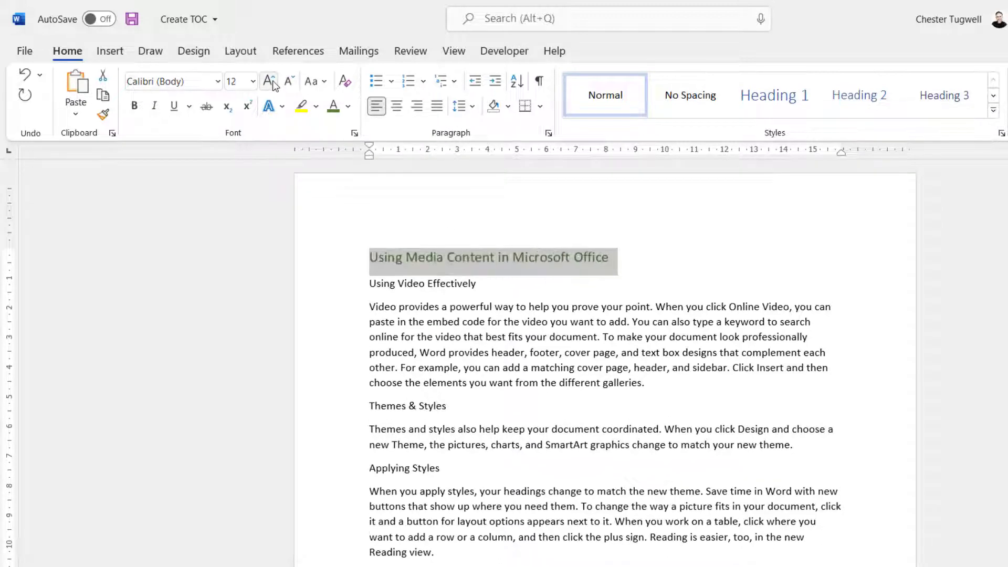
left_click(270, 82)
left_click(270, 82)
left_click(216, 83)
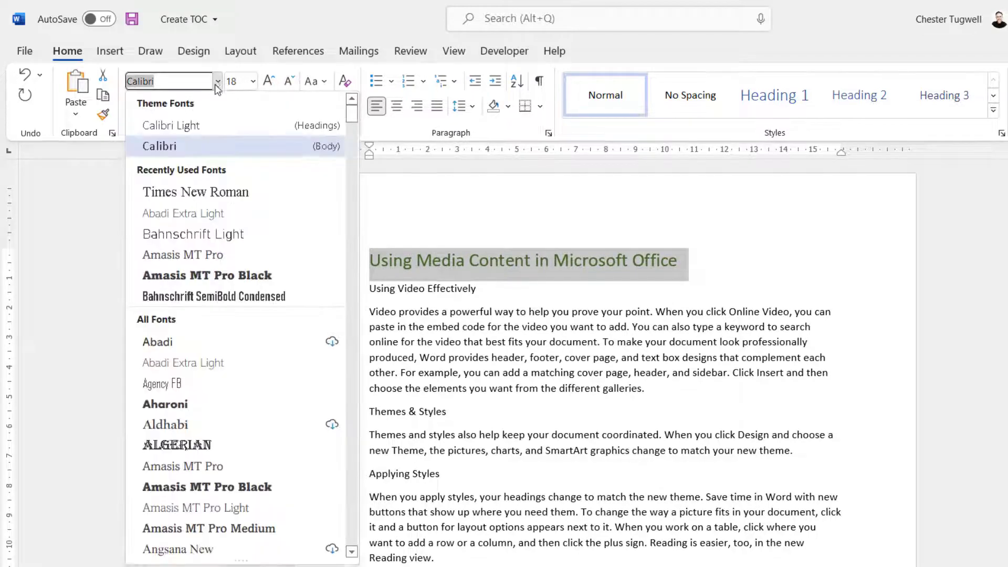
left_click(197, 273)
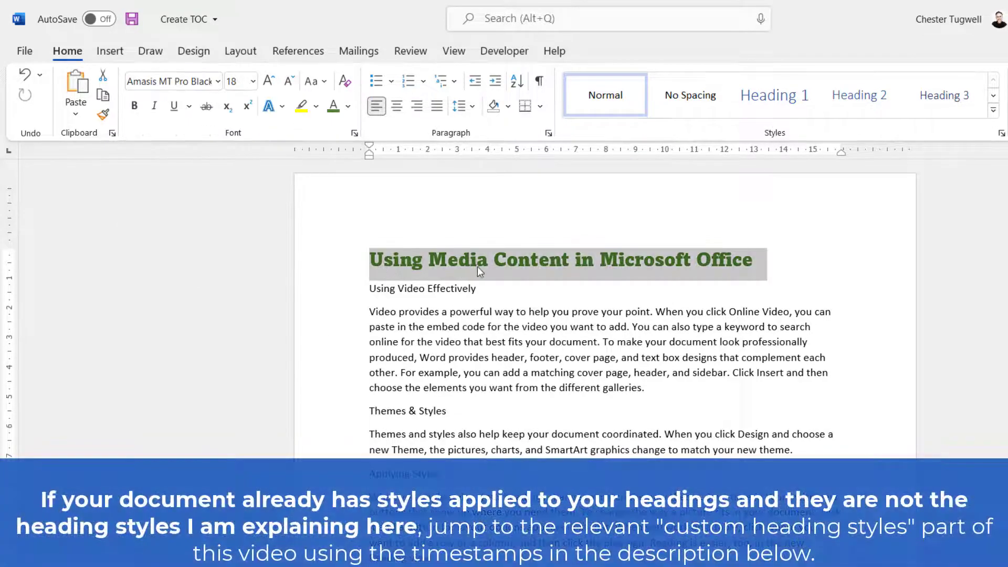
Step: Update the Heading 1 style to match the title's formatting
right_click(782, 109)
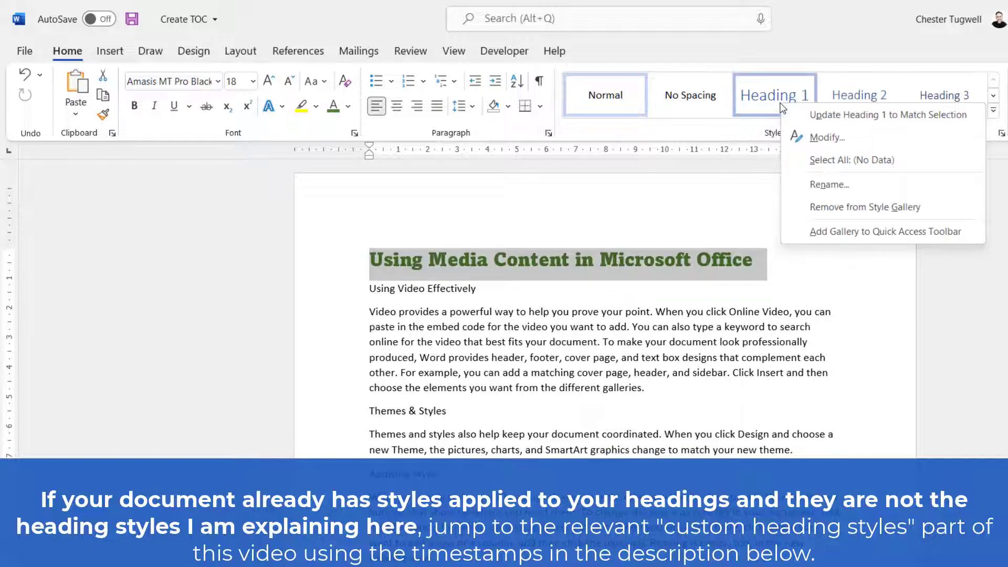
left_click(920, 116)
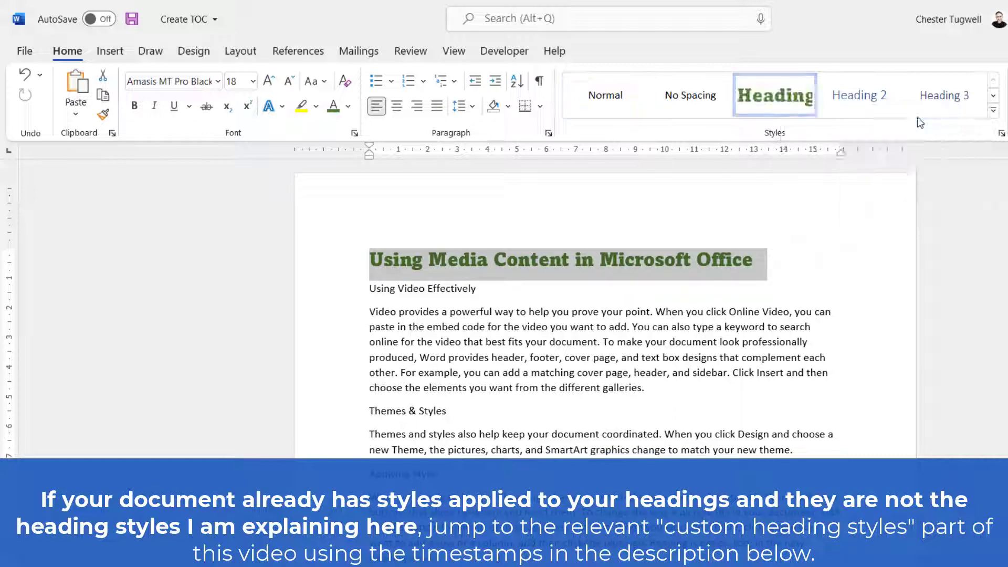
left_click(380, 290)
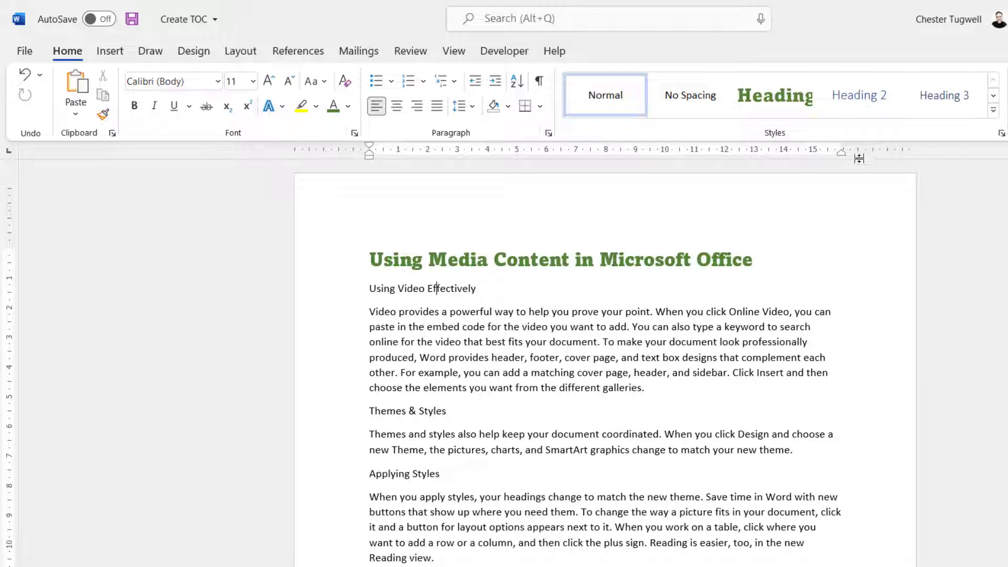
Step: Format the Using Video Effectively line as orange 16 pt Bahnschrift SemiBold Condensed
left_click(868, 96)
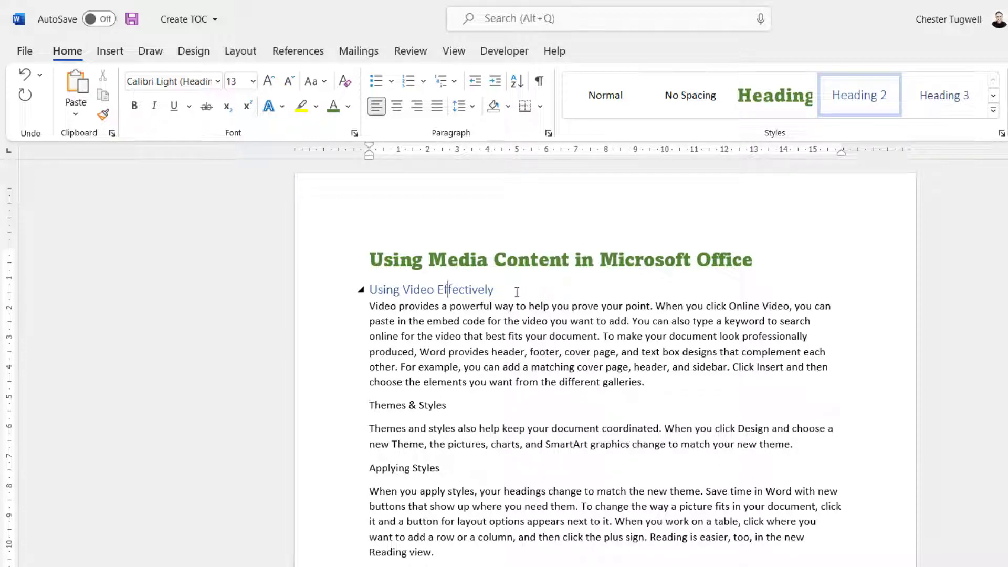
key("ctrl+z")
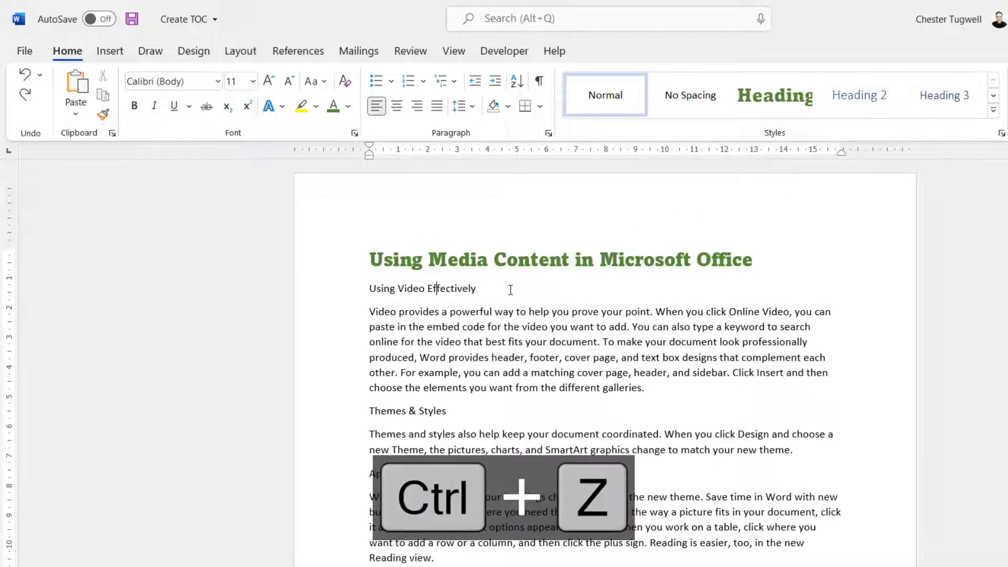
triple_click(458, 288)
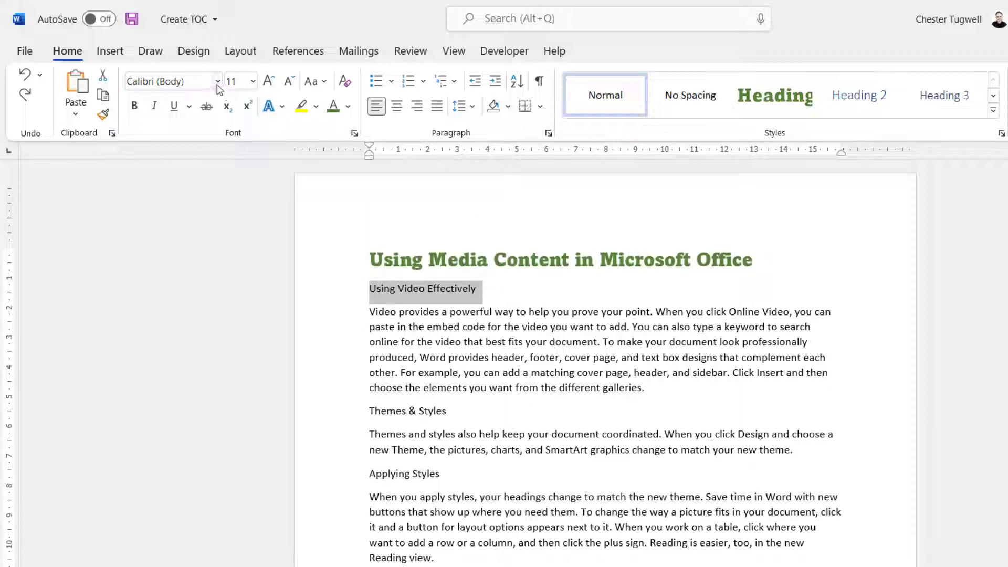
left_click(347, 106)
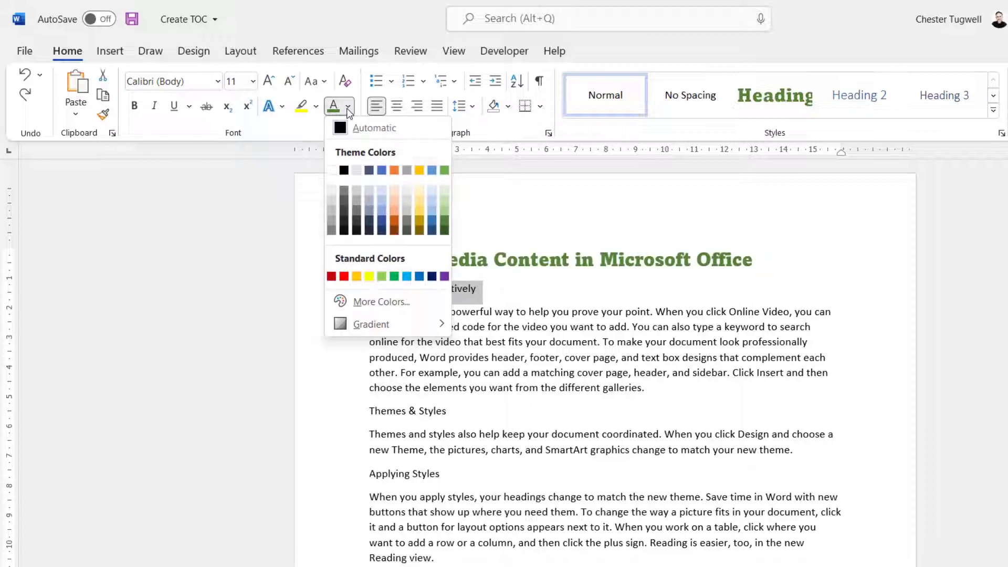
left_click(395, 170)
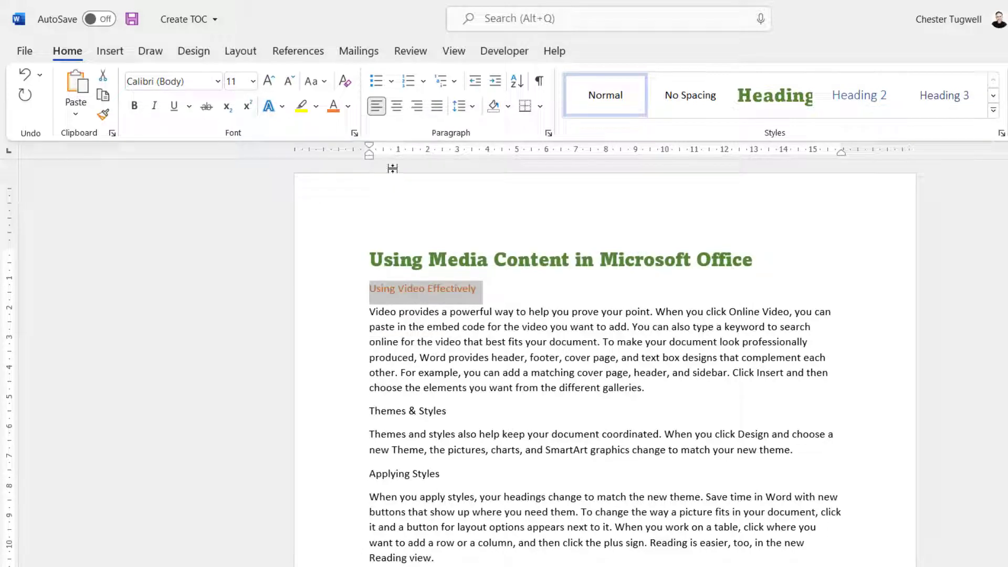
left_click(269, 80)
left_click(269, 81)
left_click(268, 81)
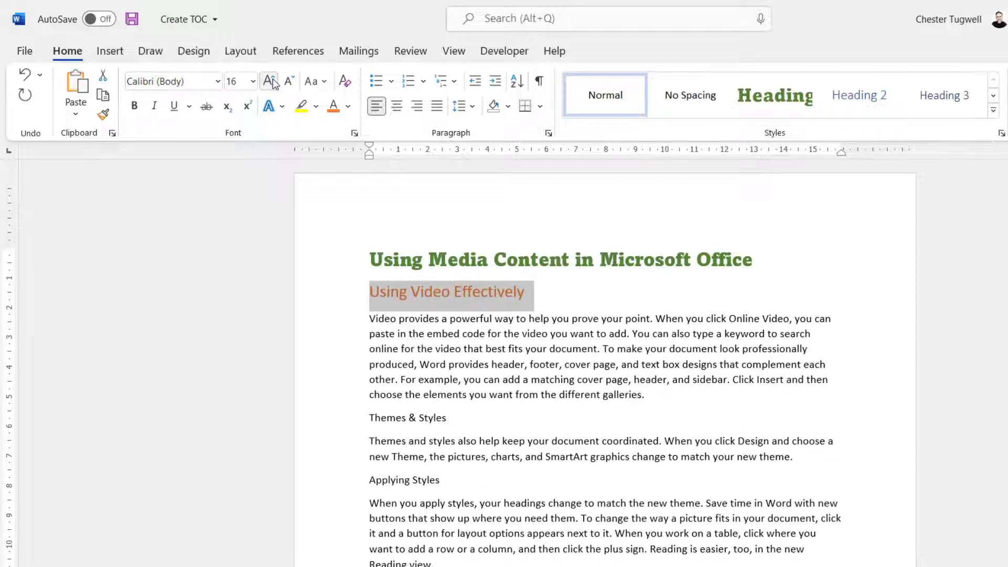
left_click(217, 81)
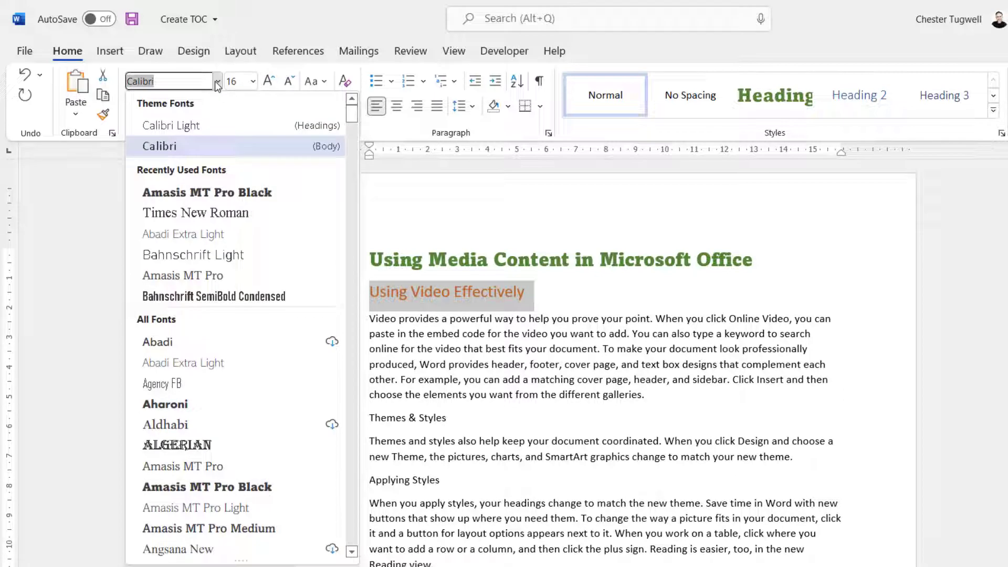
left_click(224, 298)
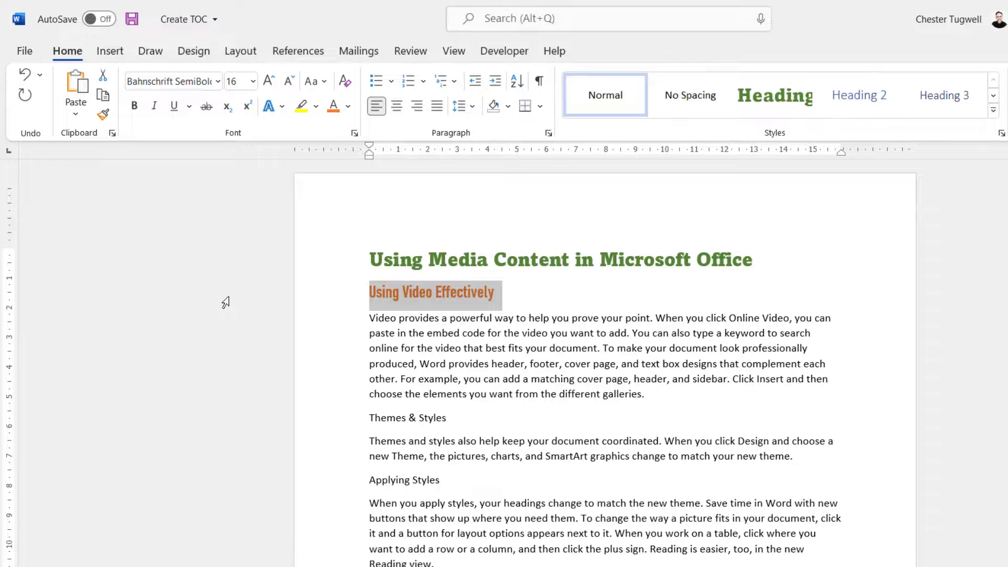
Step: Update Heading 2 to match that subheading and apply Heading 2 to Themes & Styles
right_click(862, 98)
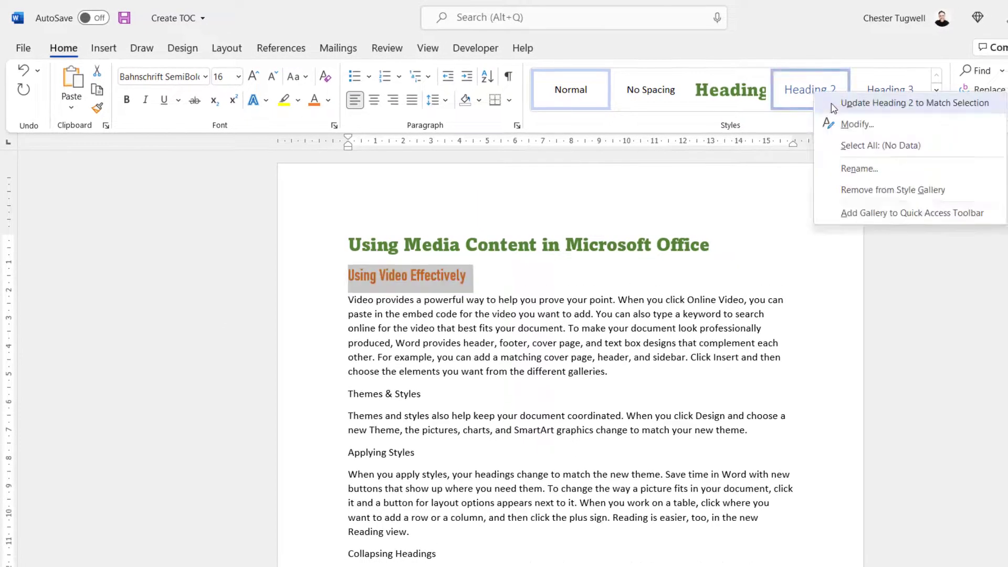
left_click(831, 108)
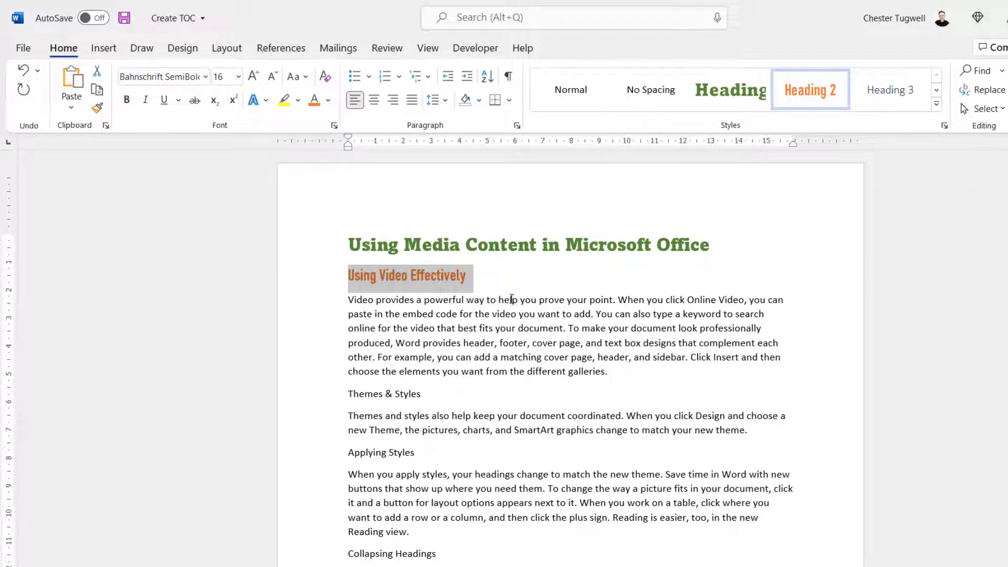
left_click(406, 393)
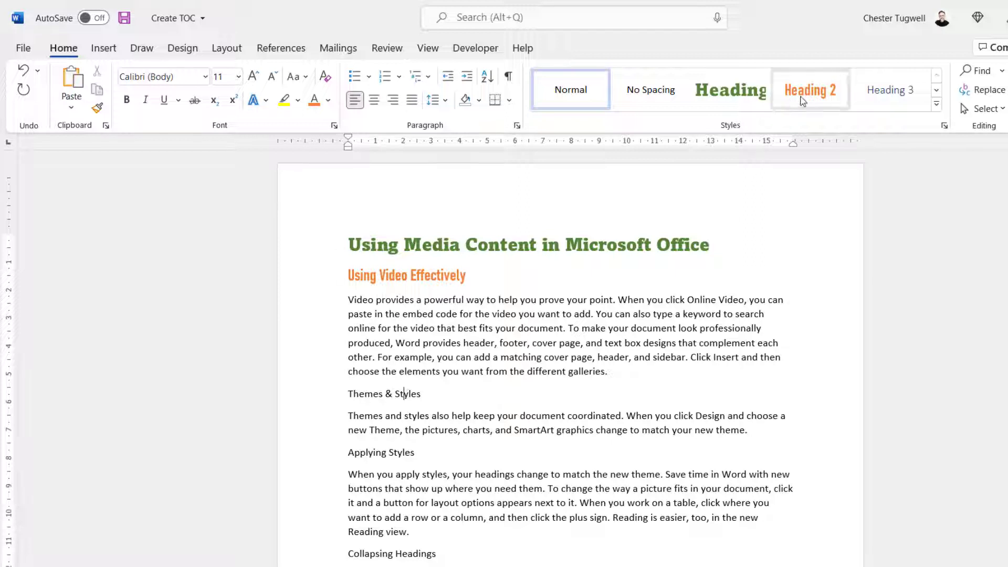
left_click(803, 101)
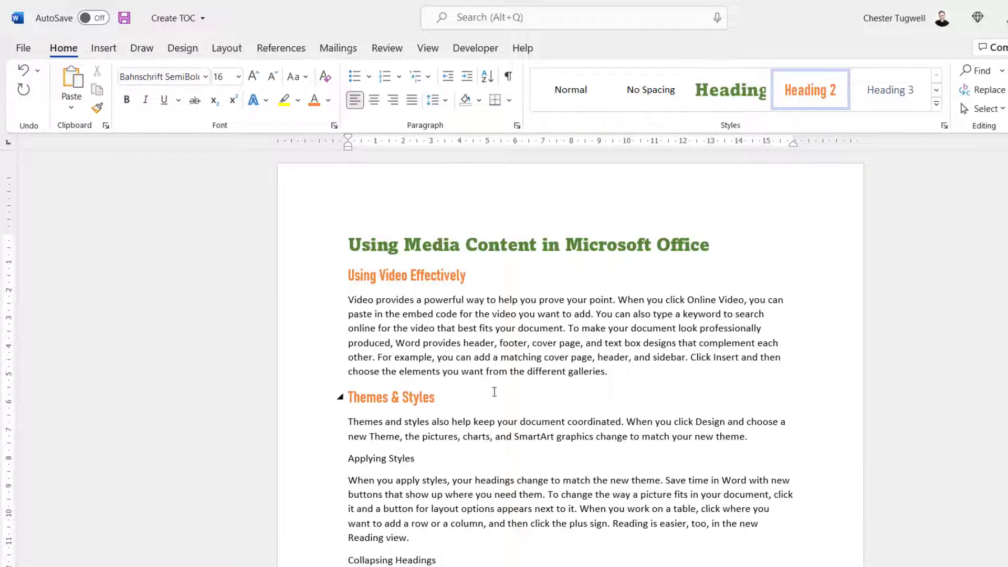
Step: Modify the Heading 3 style to Amasis MT Pro, 12 pt, gold (Accent 4)
scroll(494, 392, "down", 2)
left_click(389, 352)
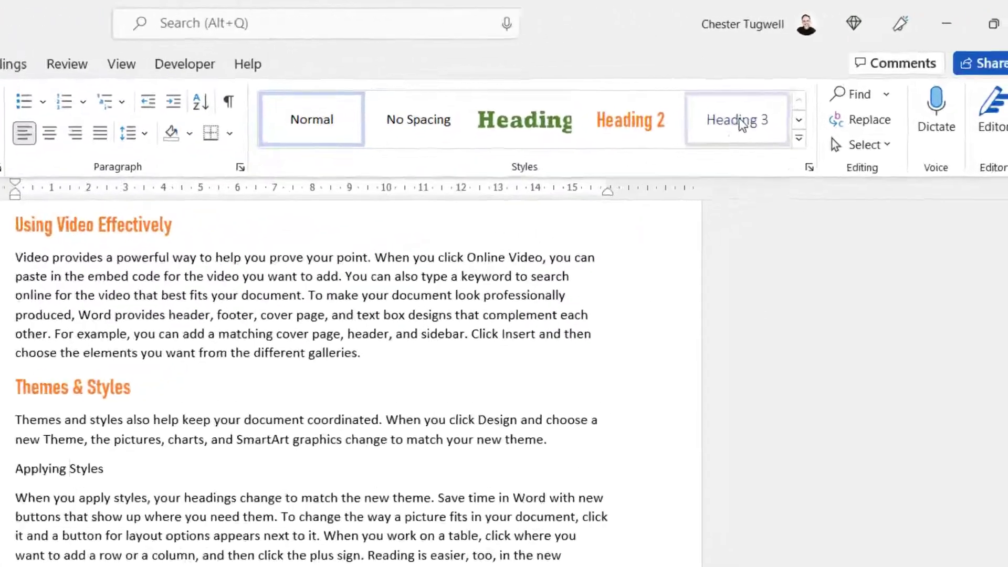
right_click(740, 123)
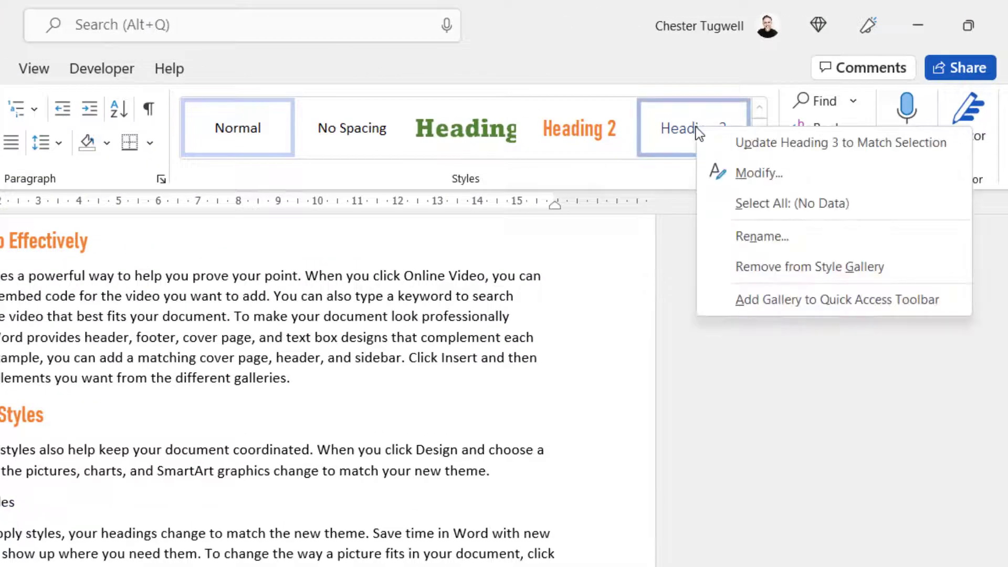
left_click(763, 171)
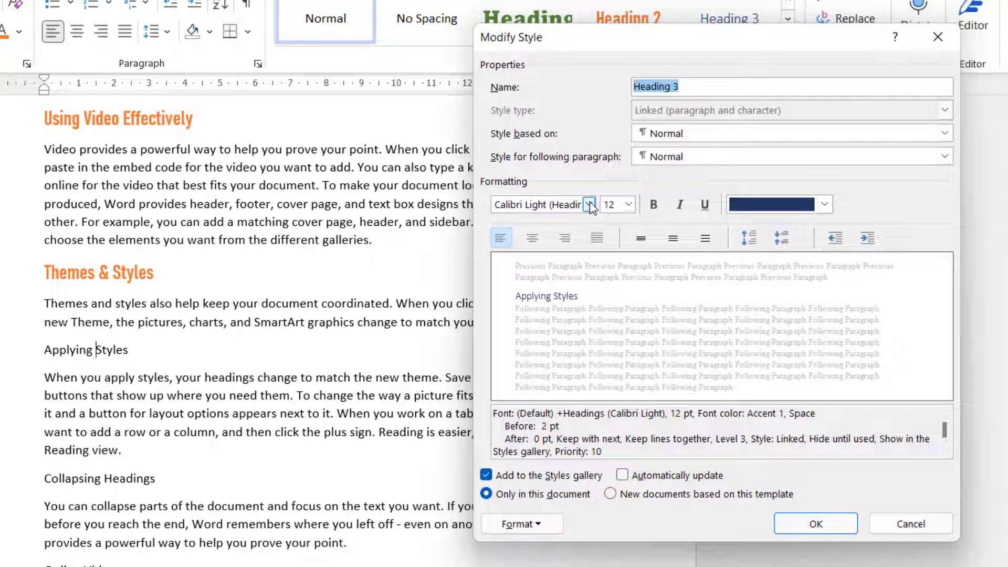
left_click(589, 204)
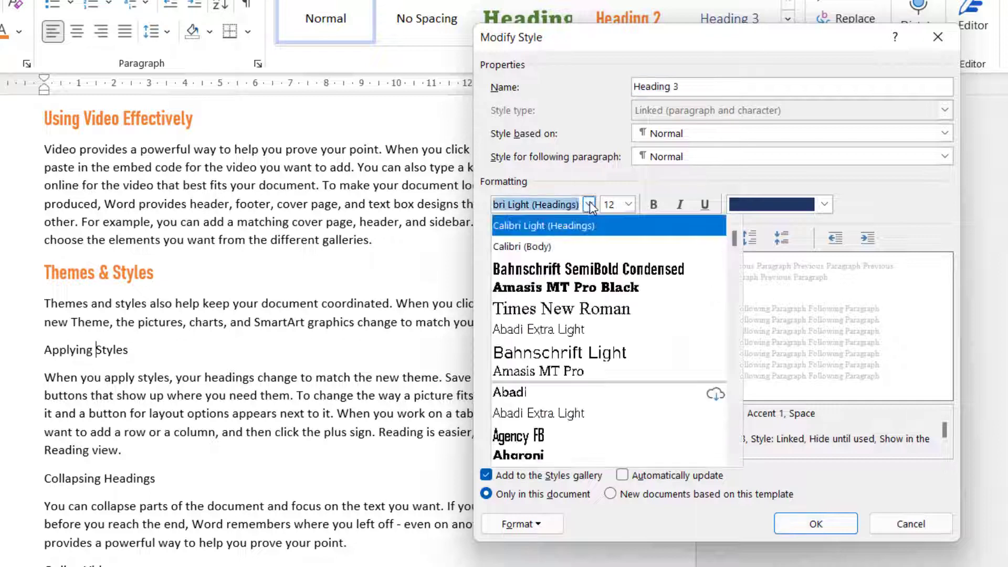
left_click(521, 371)
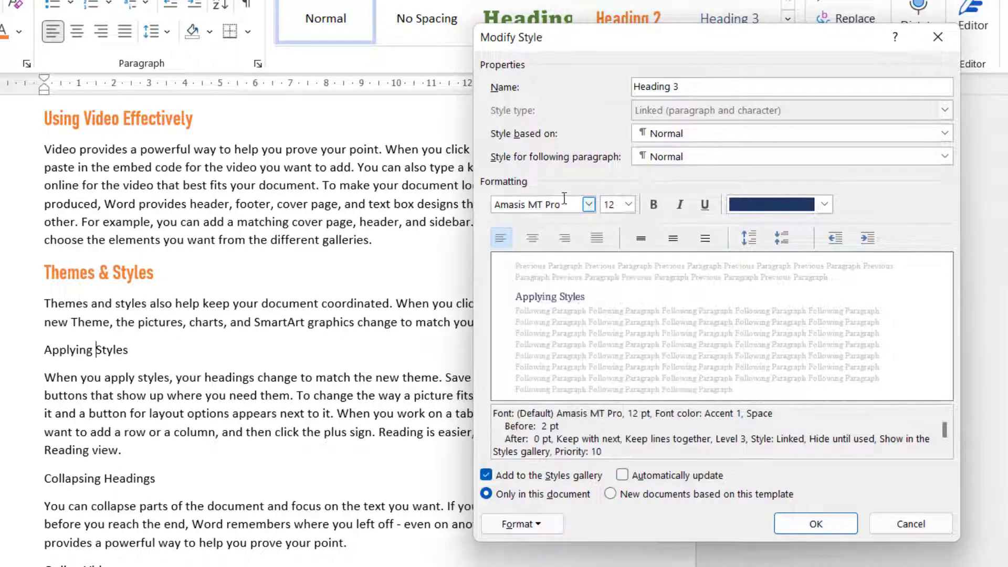
left_click(629, 204)
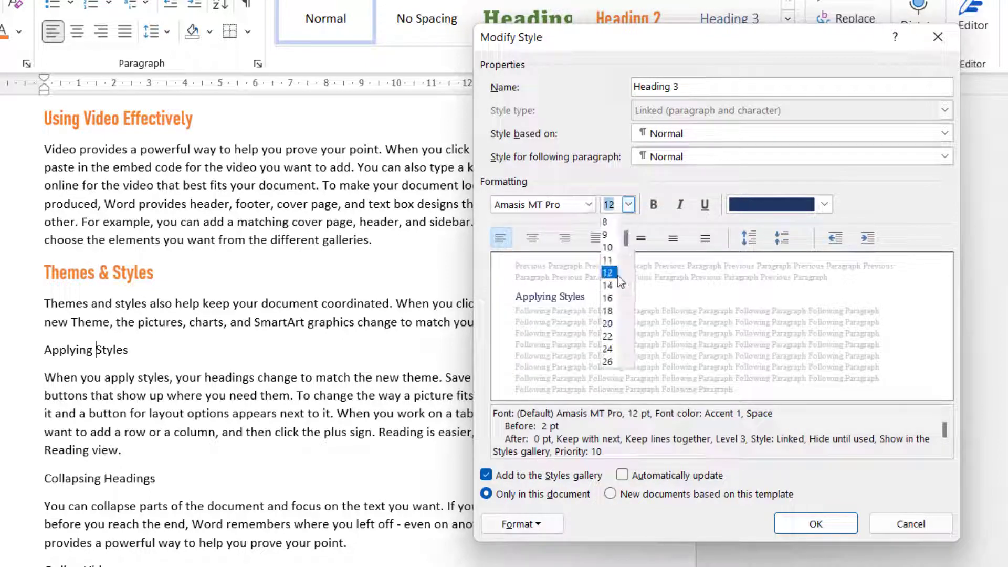
left_click(618, 273)
left_click(823, 204)
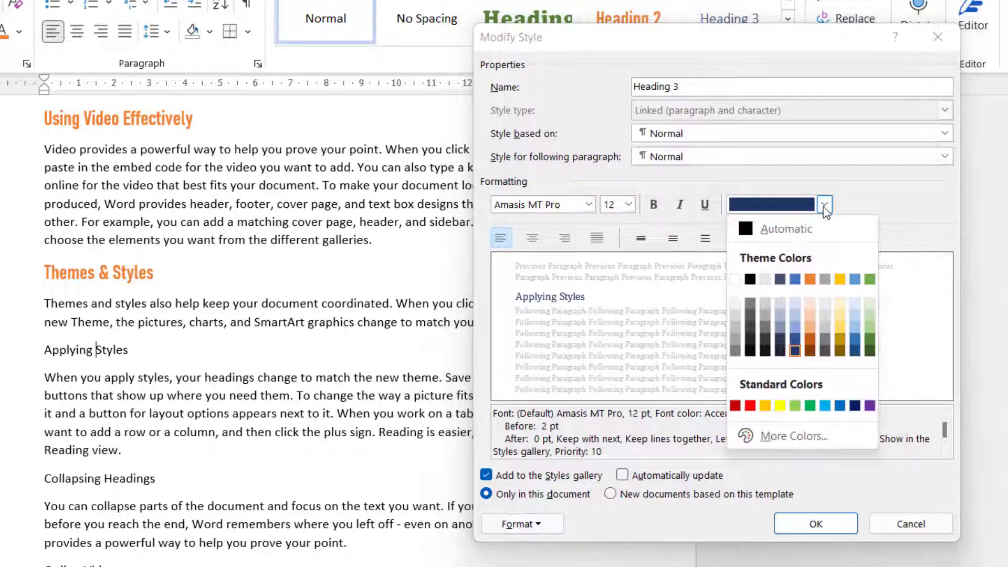
left_click(840, 279)
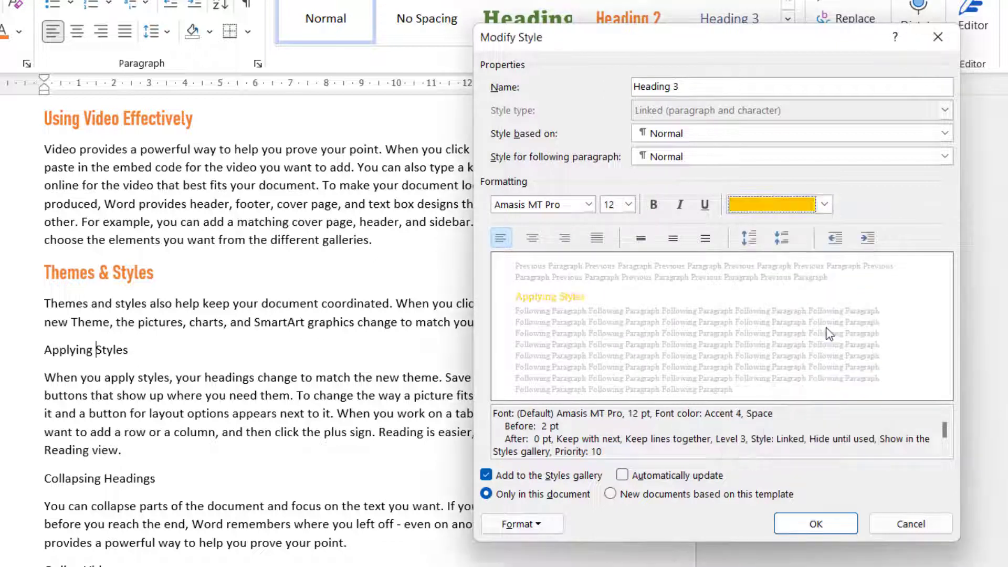
left_click(811, 523)
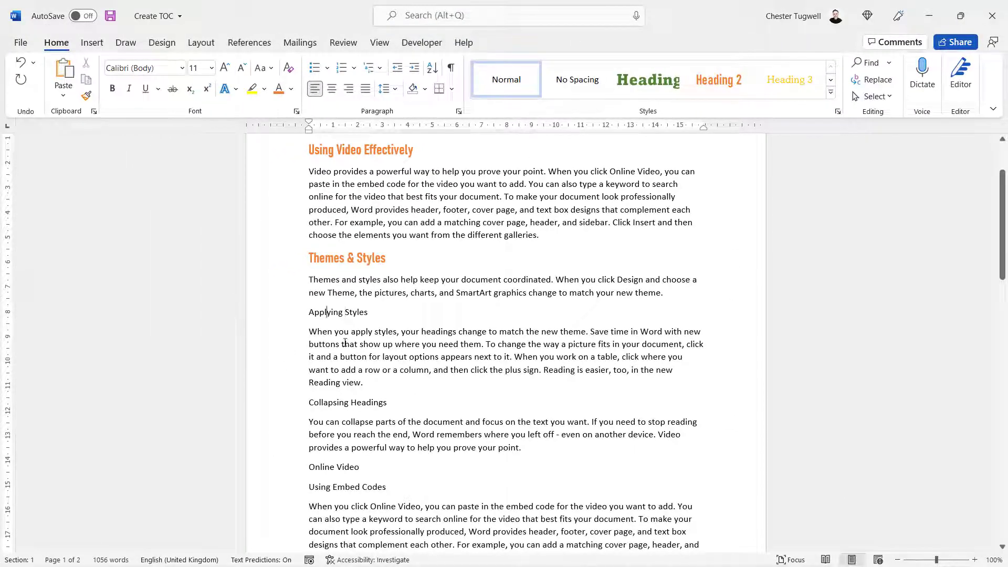
Step: Make Online Video a Heading 2; Applying Styles, Collapsing Headings, Using Embed Codes, Gallery Elements Heading 3
left_click(789, 80)
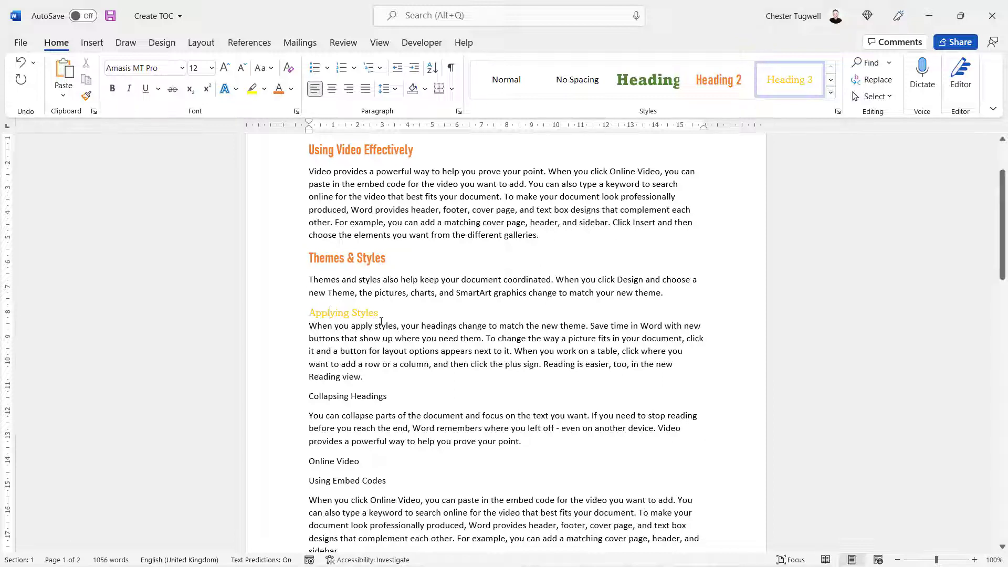
left_click(360, 396)
left_click(788, 79)
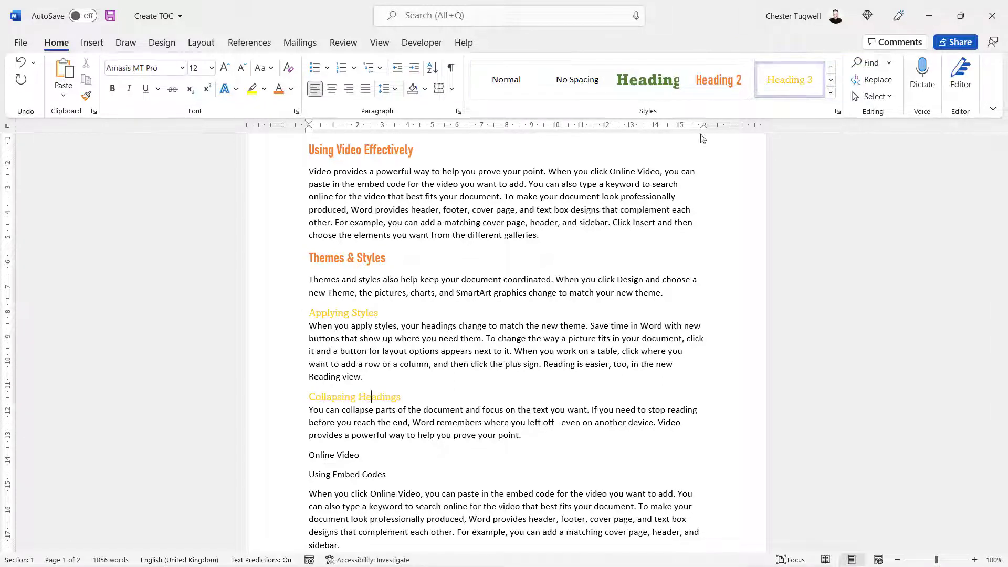
scroll(354, 352, "down", 3)
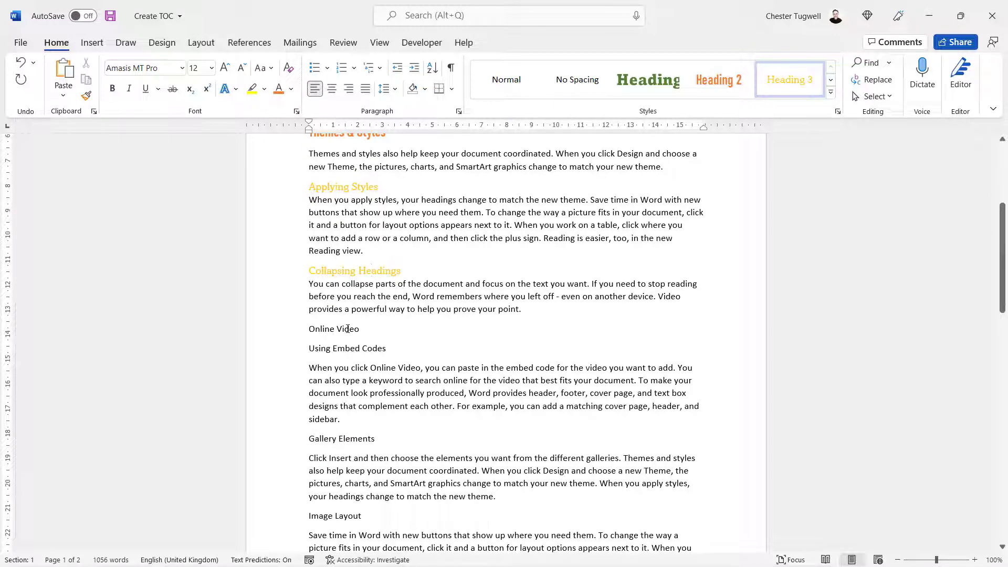
left_click(348, 328)
key("ctrl+alt+2")
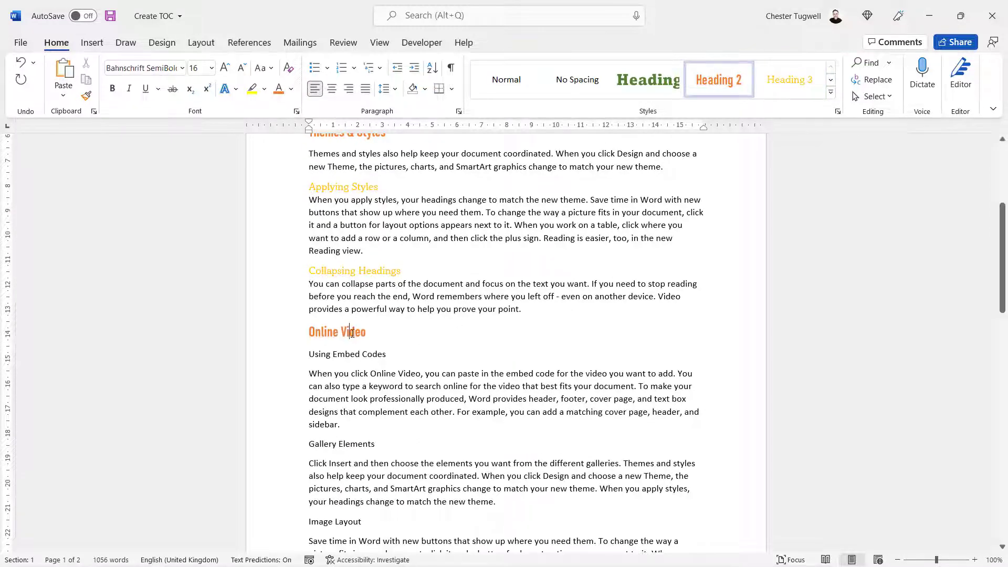
left_click(339, 350)
key("ctrl+alt+3")
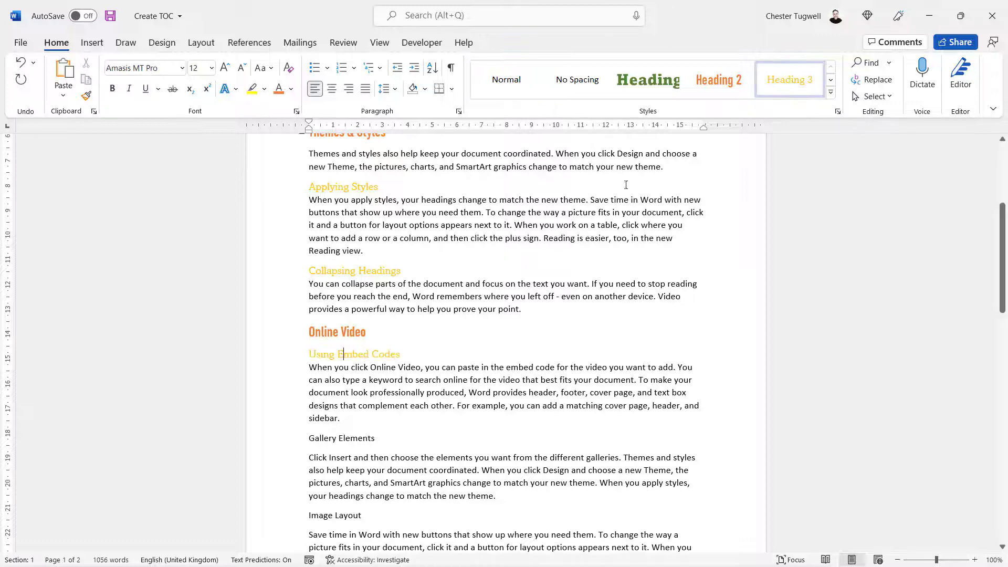
scroll(416, 442, "down", 3)
left_click(343, 343)
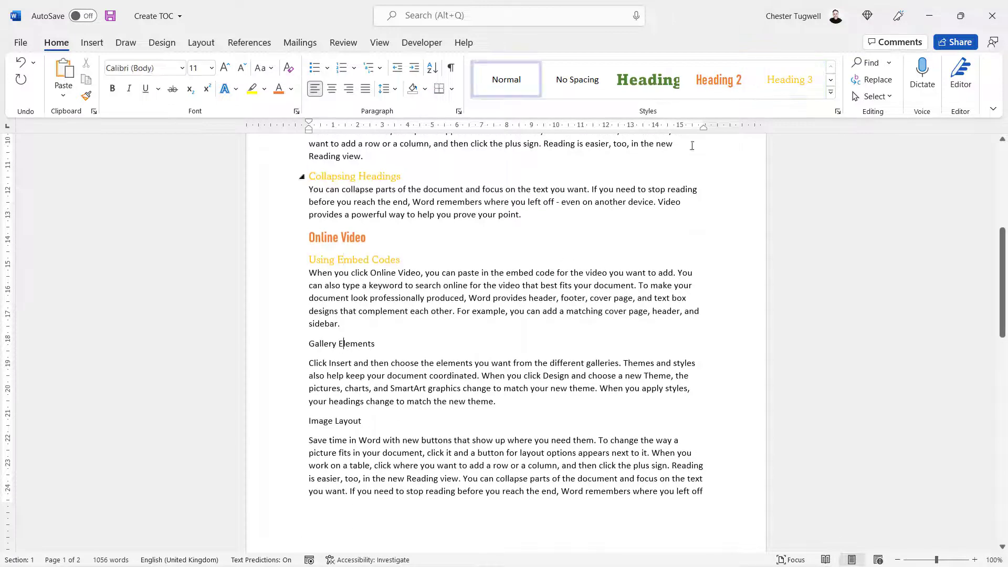
left_click(811, 70)
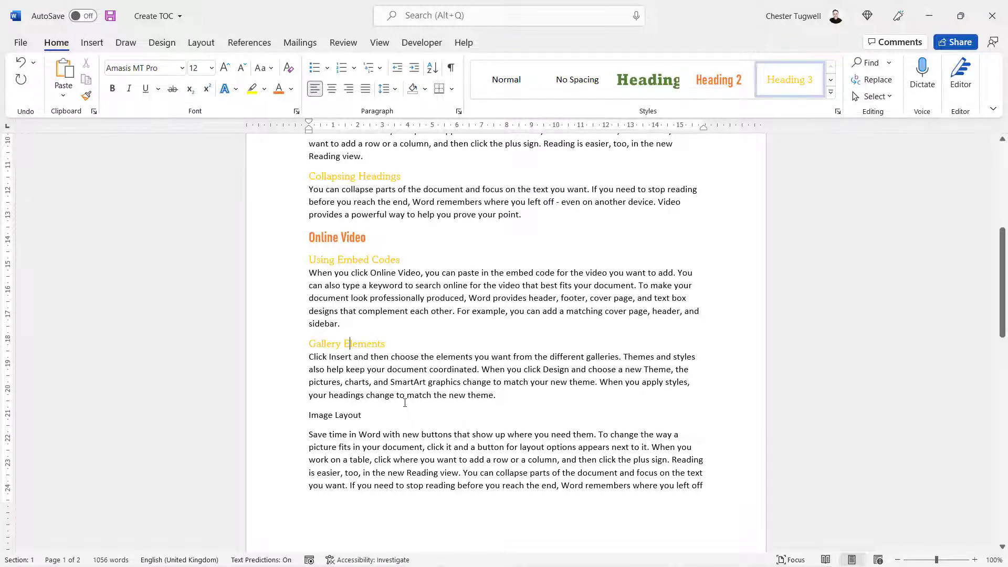
Step: Make Design Elements a Heading 2; Image Layout, Themes, Headers & Footers, Tables Heading 3
scroll(405, 403, "down", 2)
left_click(356, 352)
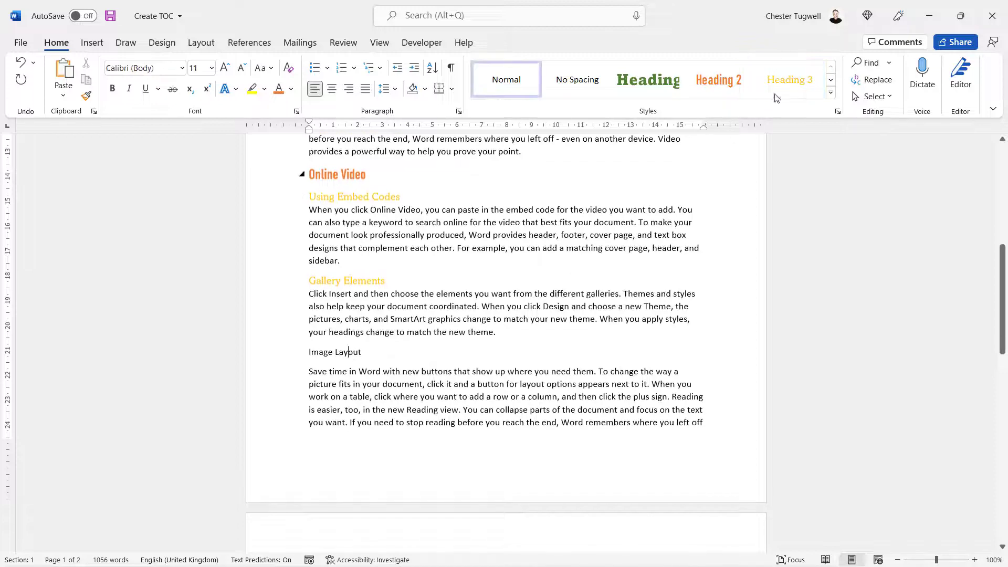
left_click(773, 98)
scroll(502, 382, "down", 11)
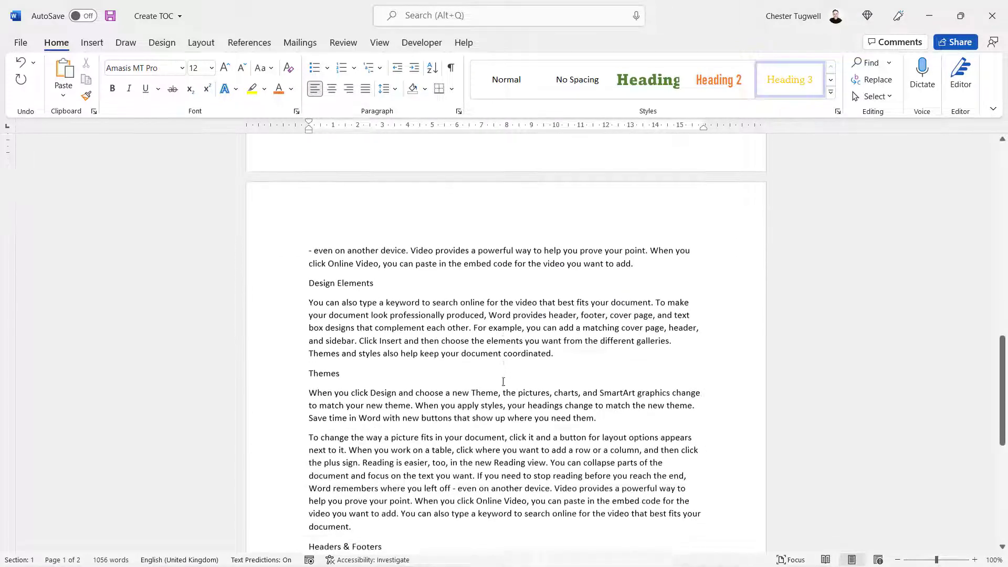
left_click(355, 268)
left_click(718, 79)
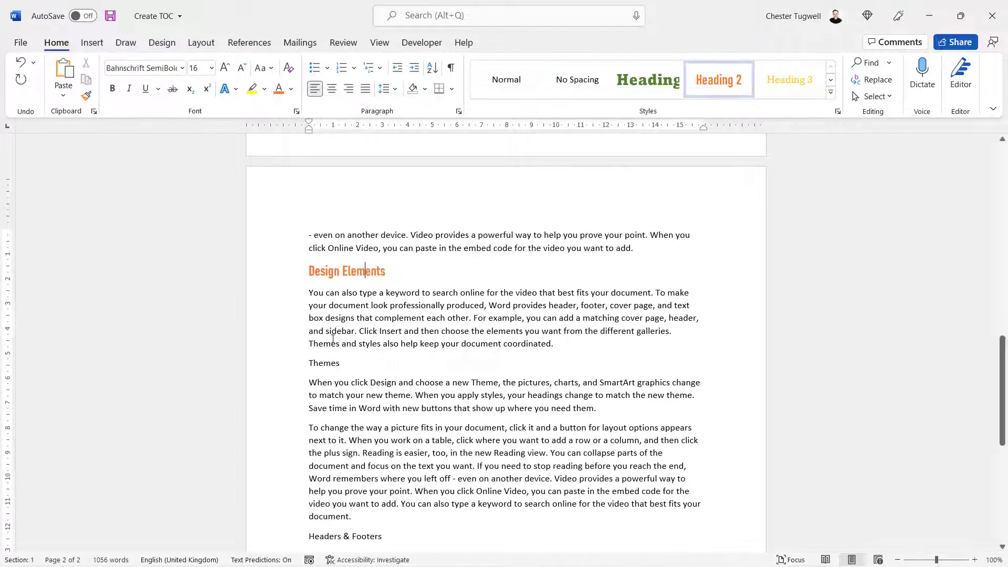
left_click(331, 362)
left_click(789, 79)
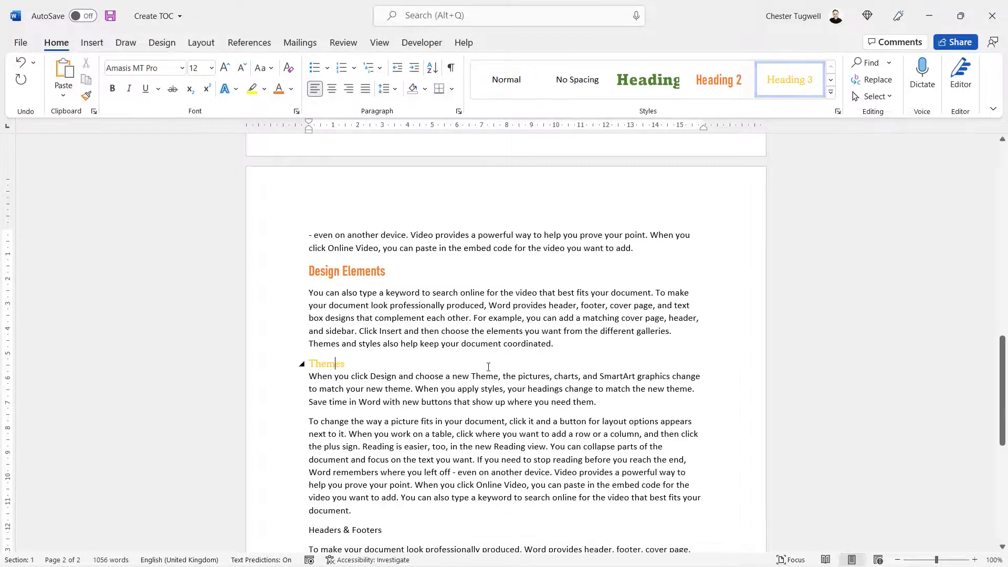
scroll(342, 320, "down", 7)
left_click(346, 310)
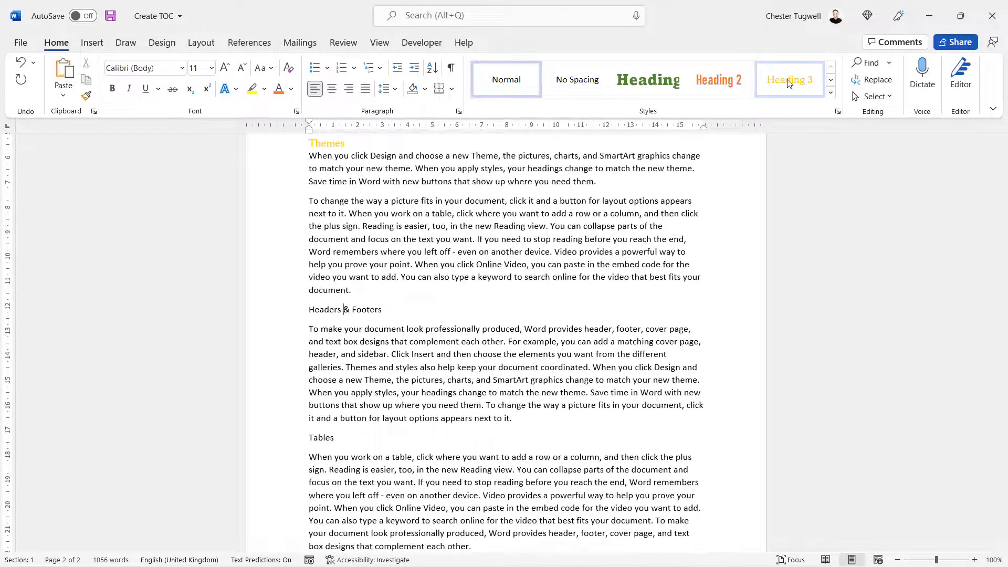
key("ctrl+alt+3")
left_click(324, 432)
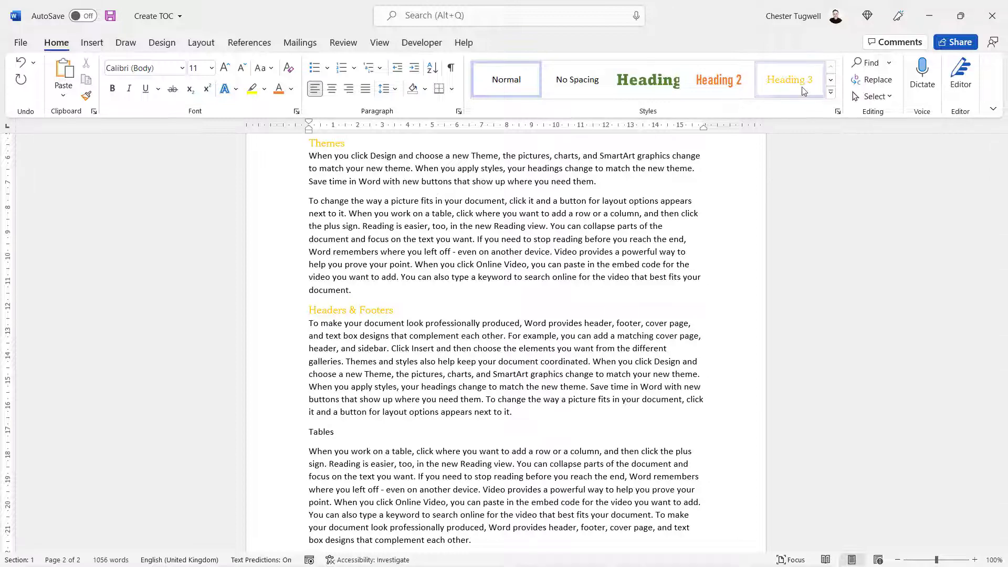
key("ctrl+alt+3")
scroll(407, 408, "down", 1)
scroll(407, 408, "up", 10)
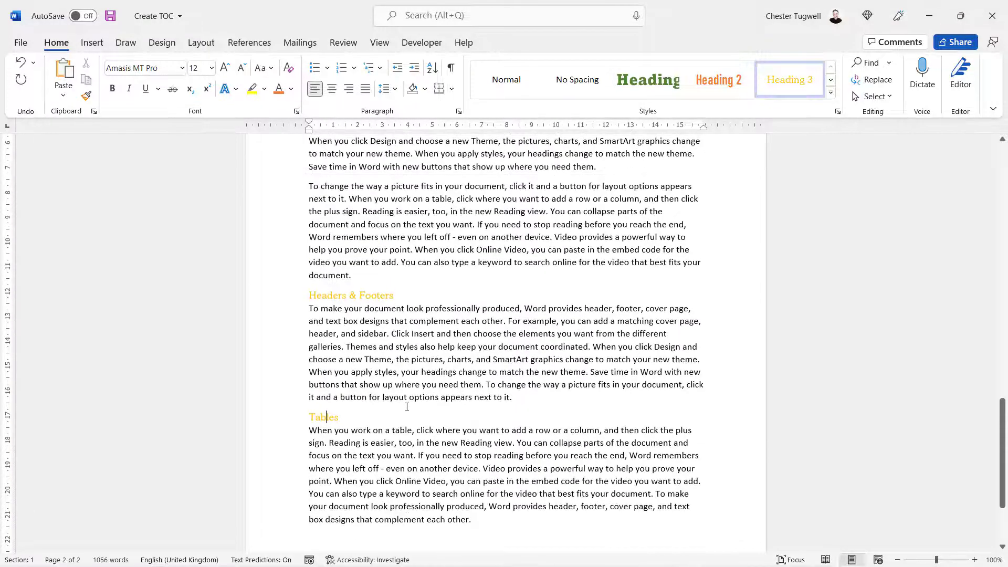
scroll(407, 408, "up", 15)
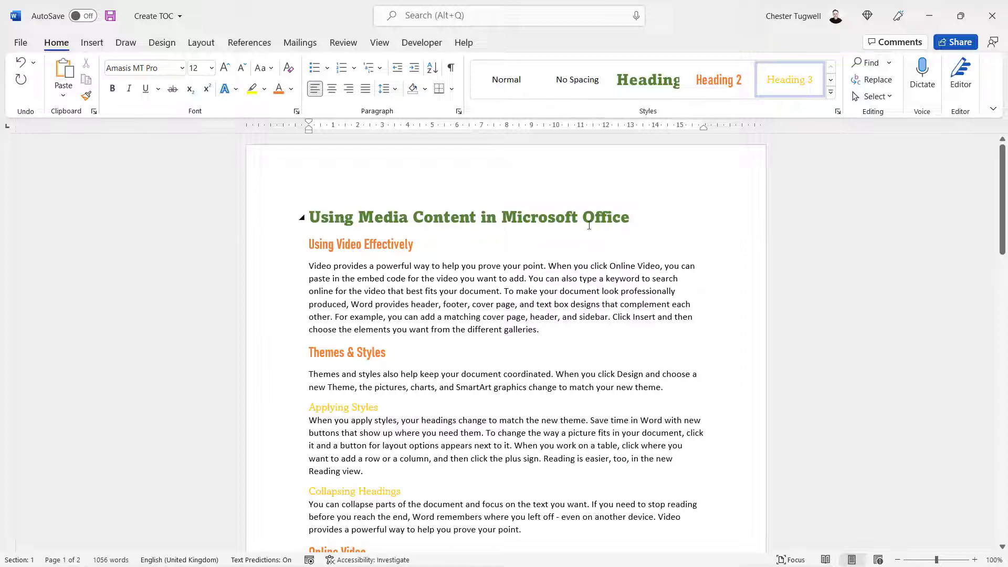
Step: Add an empty line after the title and insert the Automatic Table 2 table of contents there
left_click(636, 218)
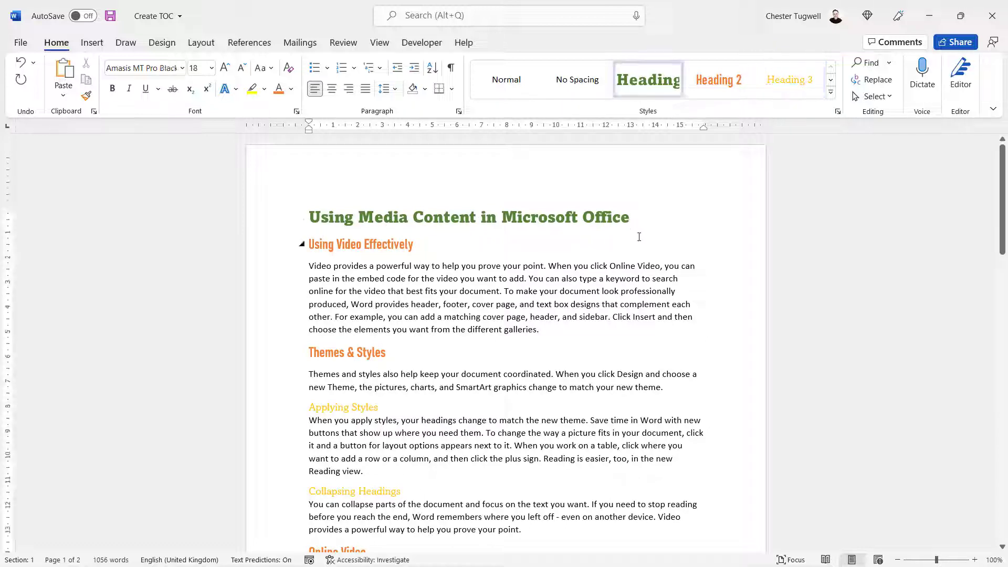
key("Return")
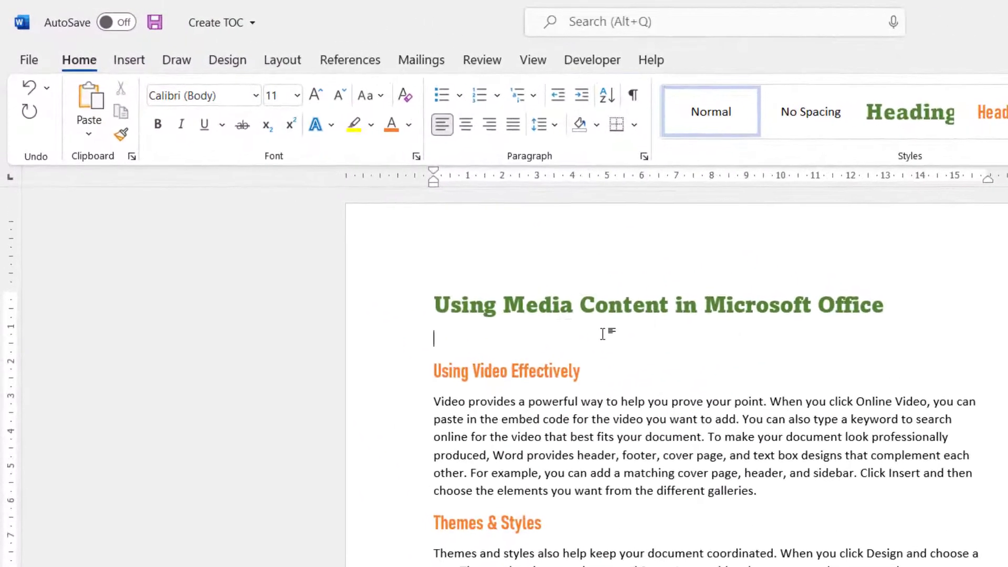
left_click(350, 60)
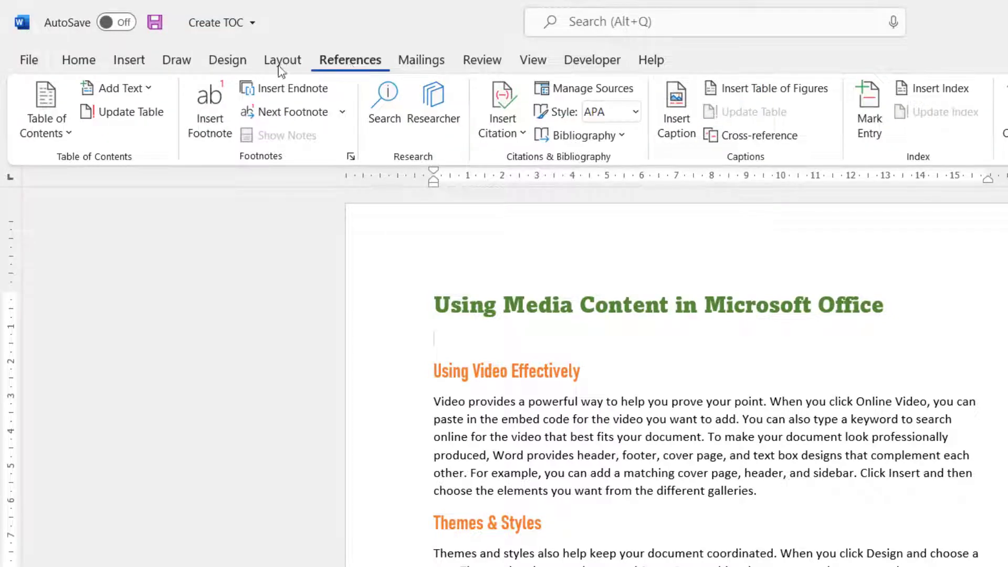
left_click(56, 132)
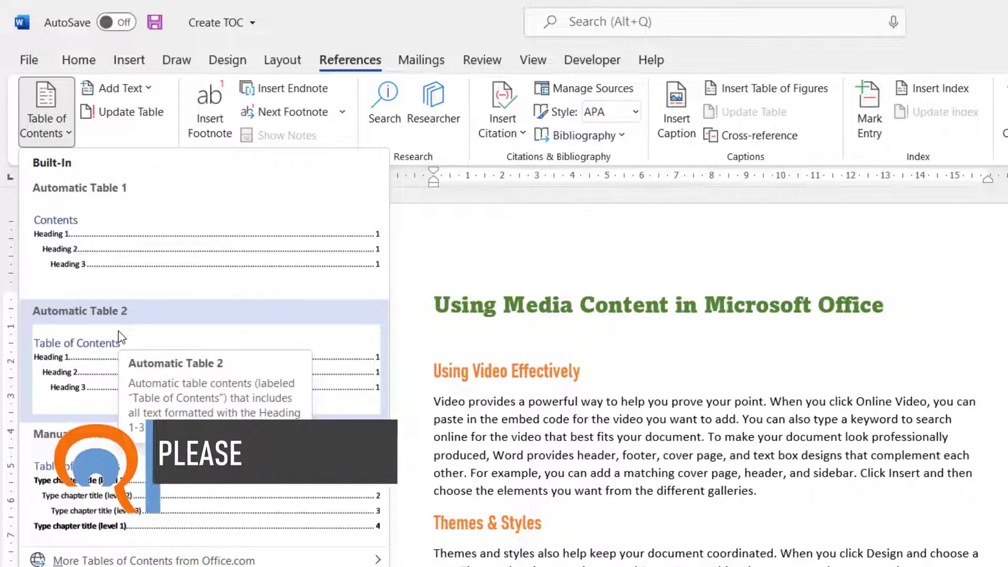
left_click(78, 355)
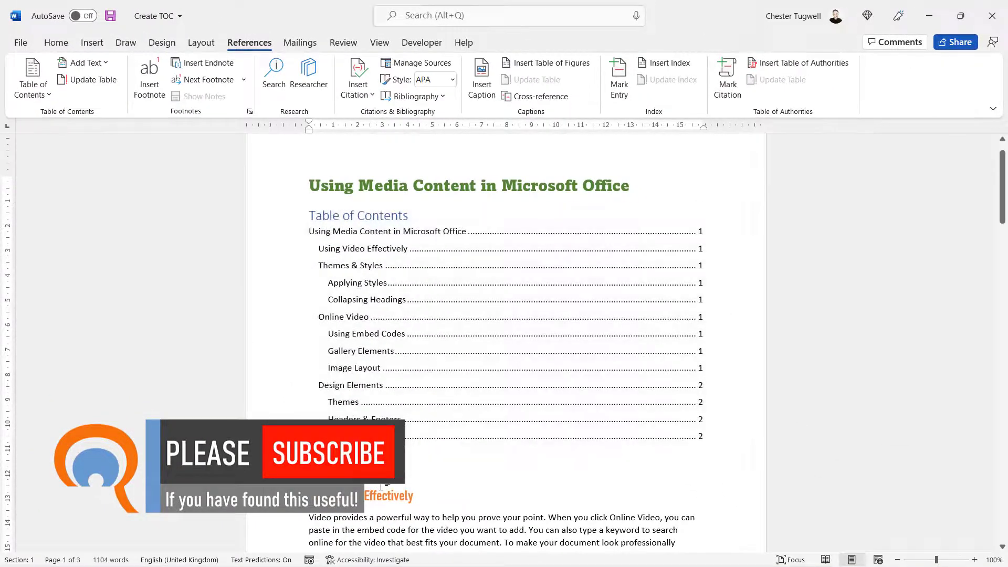
Step: Append ' in PowerPoint' to the Using Video Effectively heading
scroll(346, 405, "down", 4)
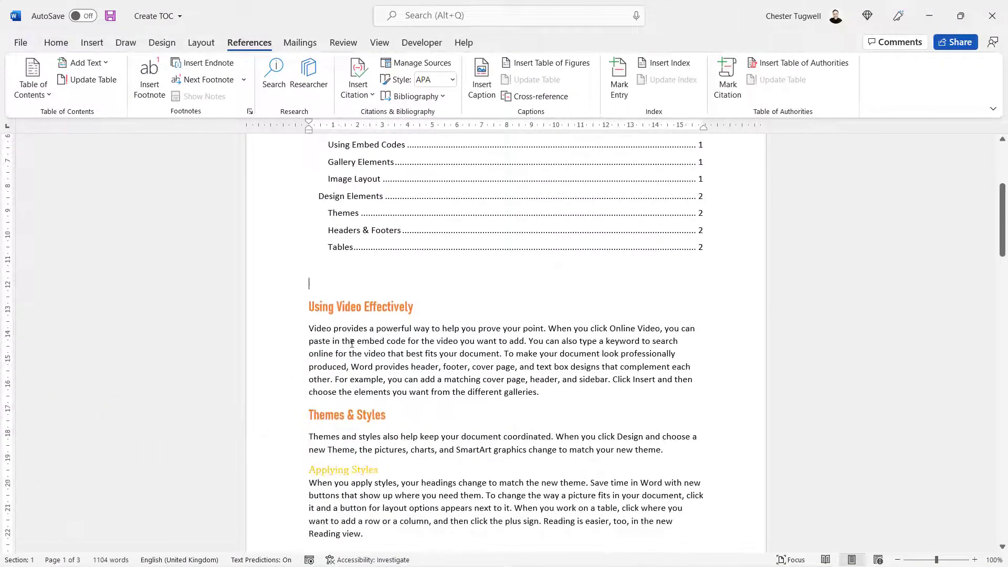
scroll(337, 456, "up", 3)
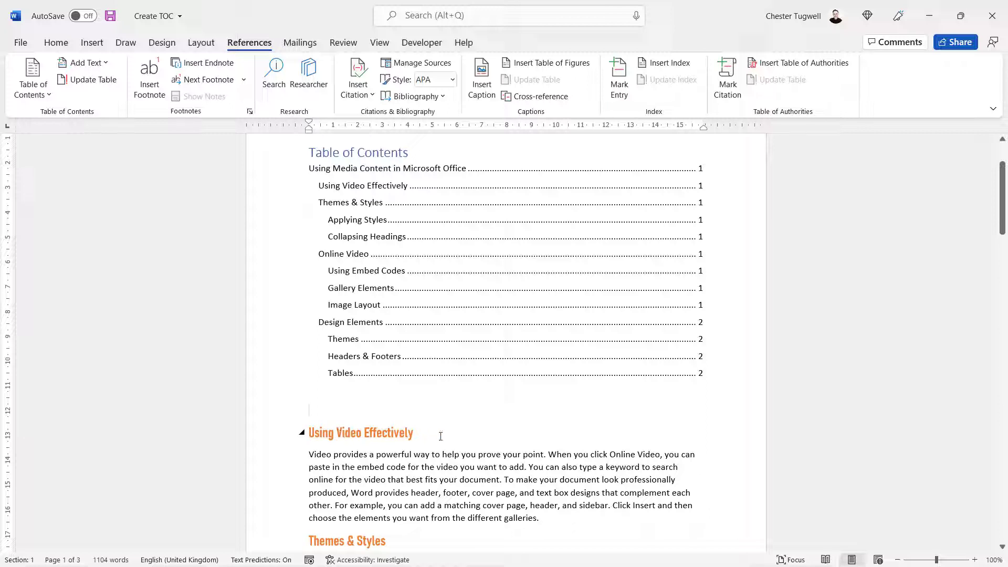
type("in")
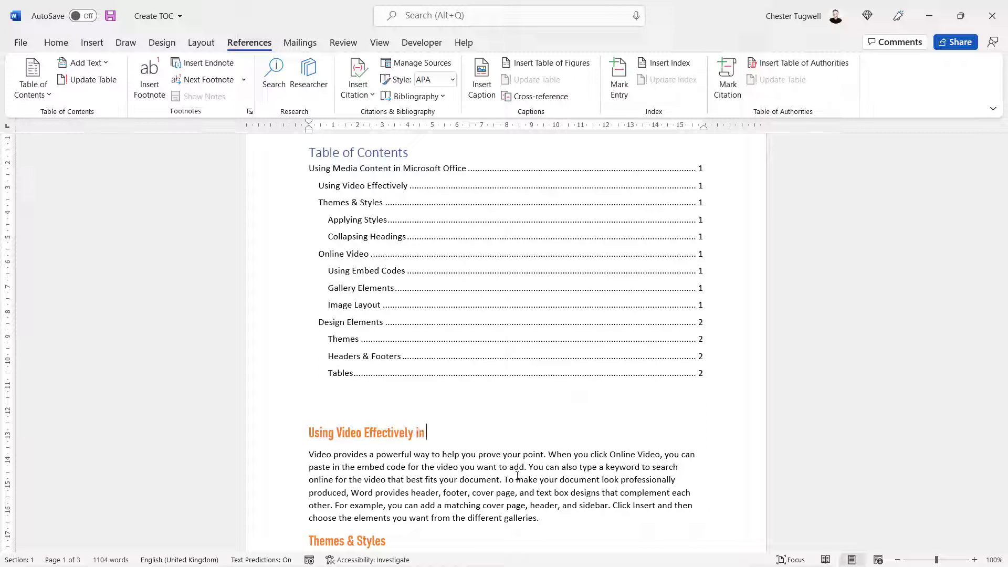
type(" PowerPoint")
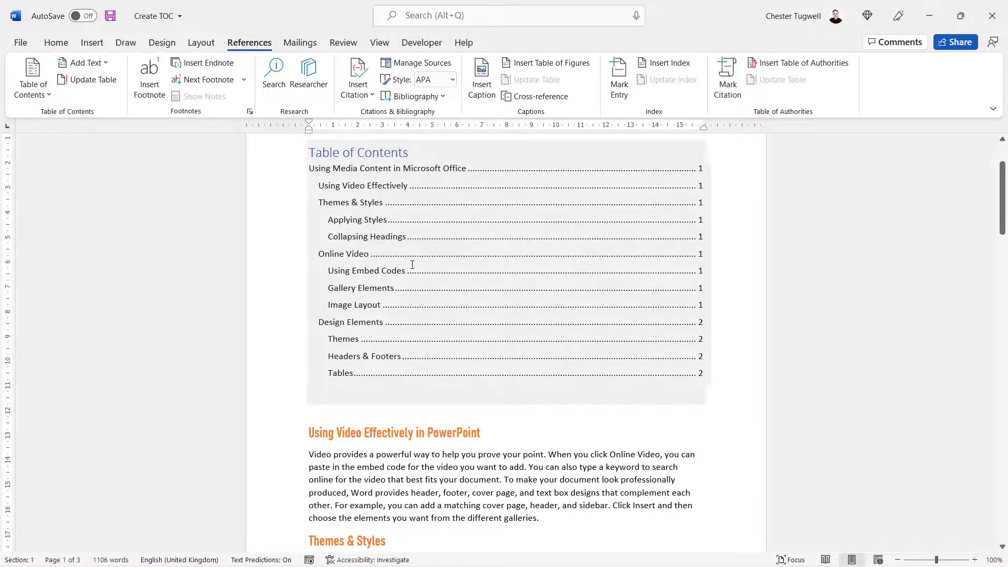
scroll(412, 264, "up", 2)
left_click(398, 237)
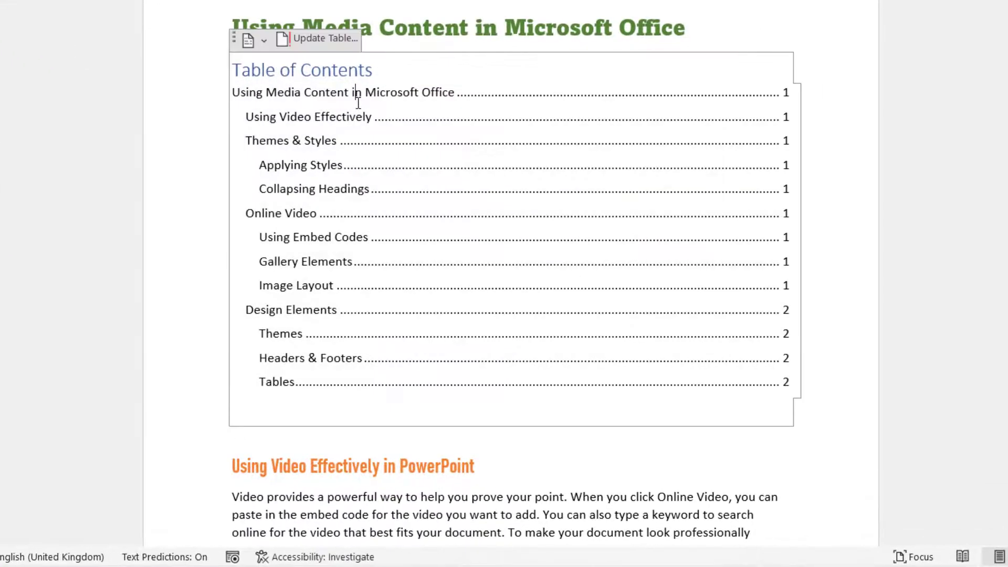
Step: Update the entire table of contents so it lists the renamed heading with pages 1–3
left_click(321, 42)
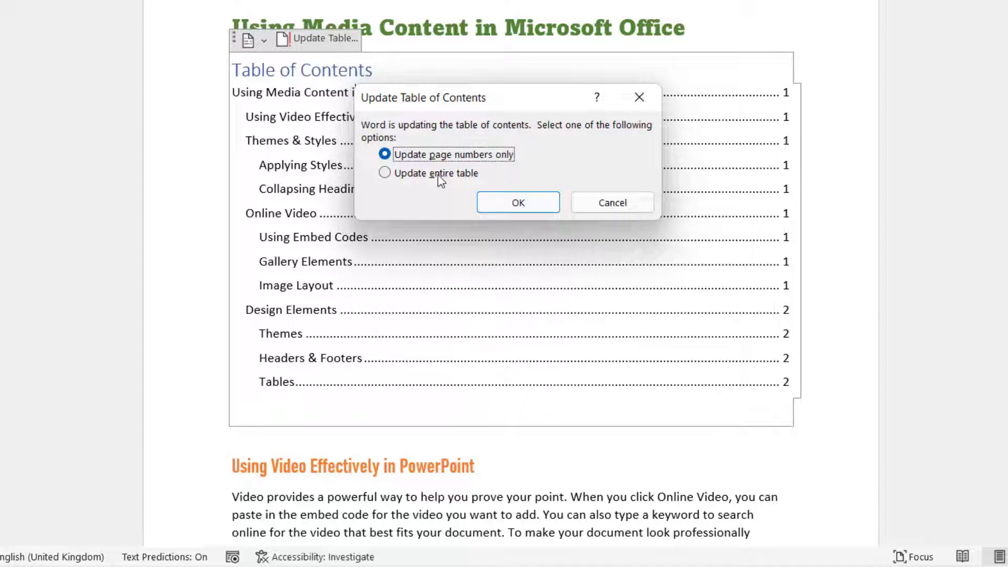
left_click(385, 174)
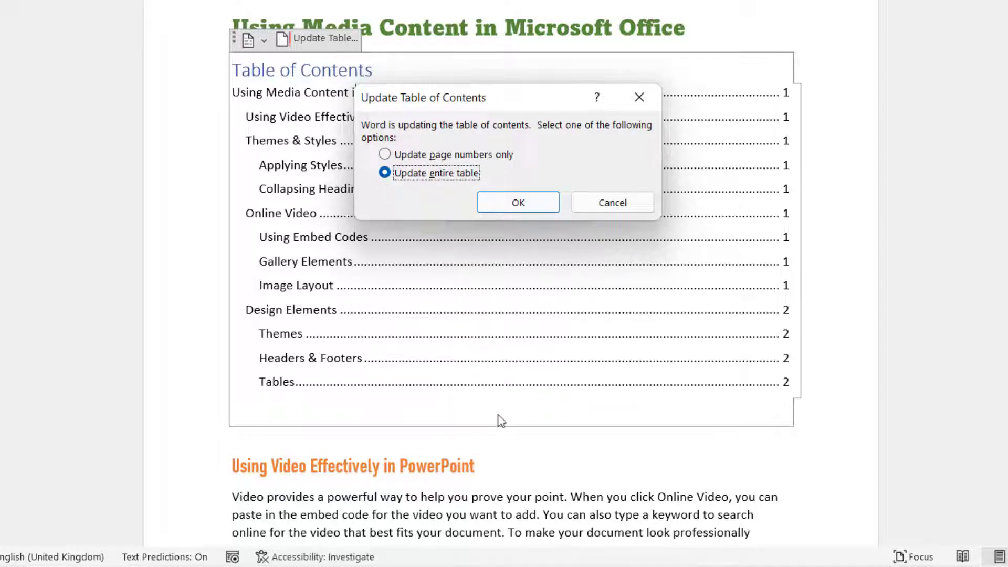
left_click(527, 207)
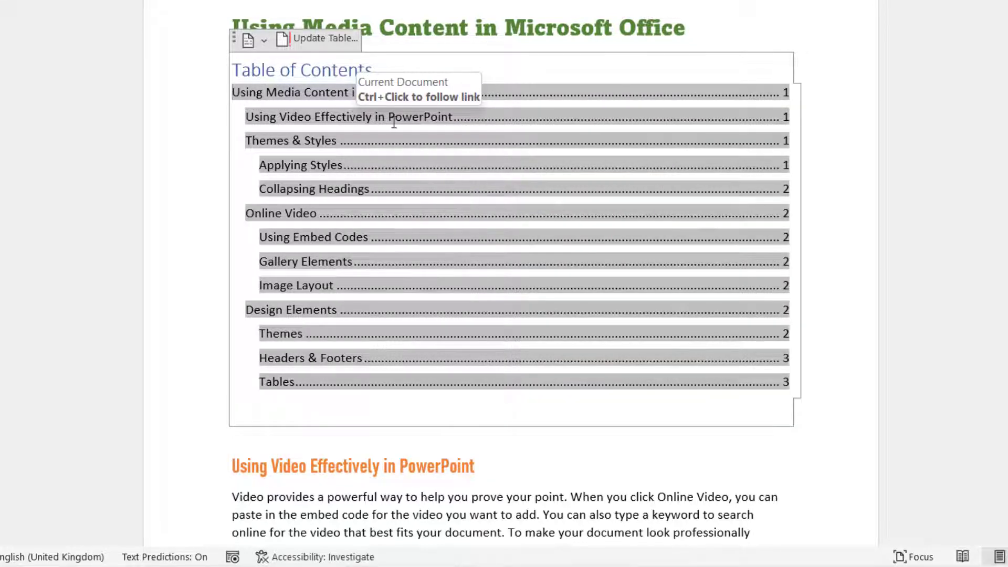
scroll(462, 466, "down", 1)
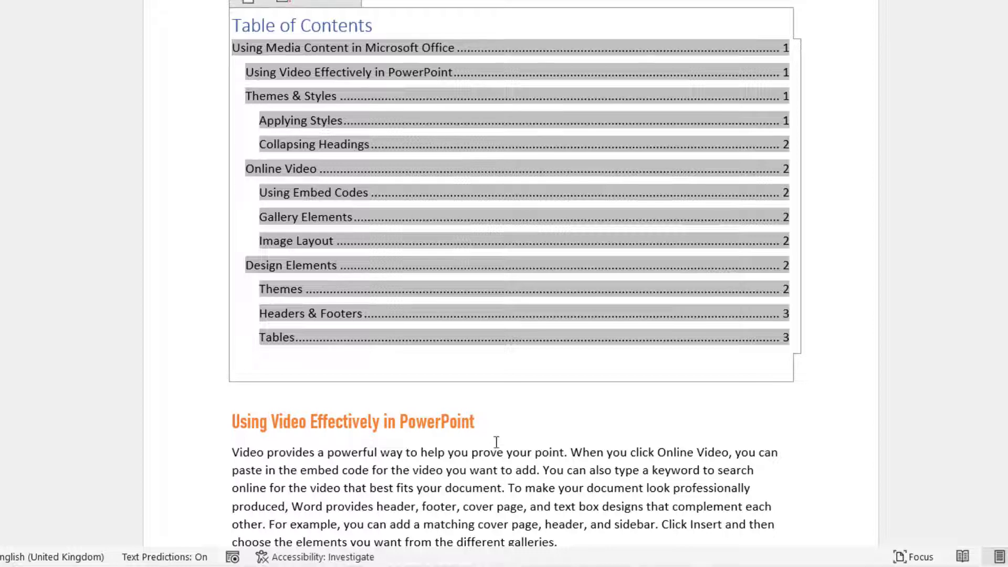
scroll(438, 412, "down", 4)
Step: Add an 'Audio' Heading 2 at the document end with =rand(3,6) filler paragraphs
left_click(438, 398)
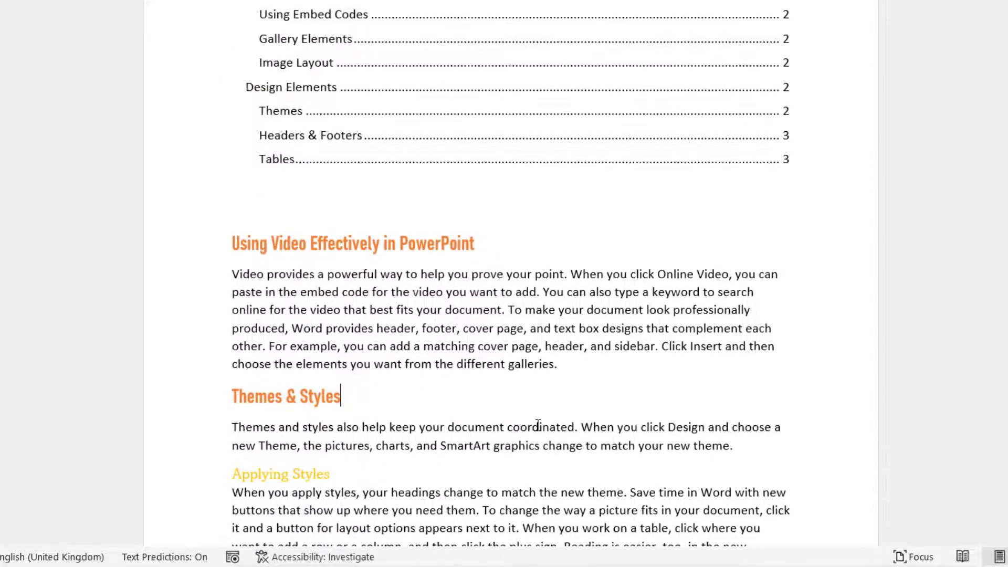
key("ctrl+End")
type("Audio")
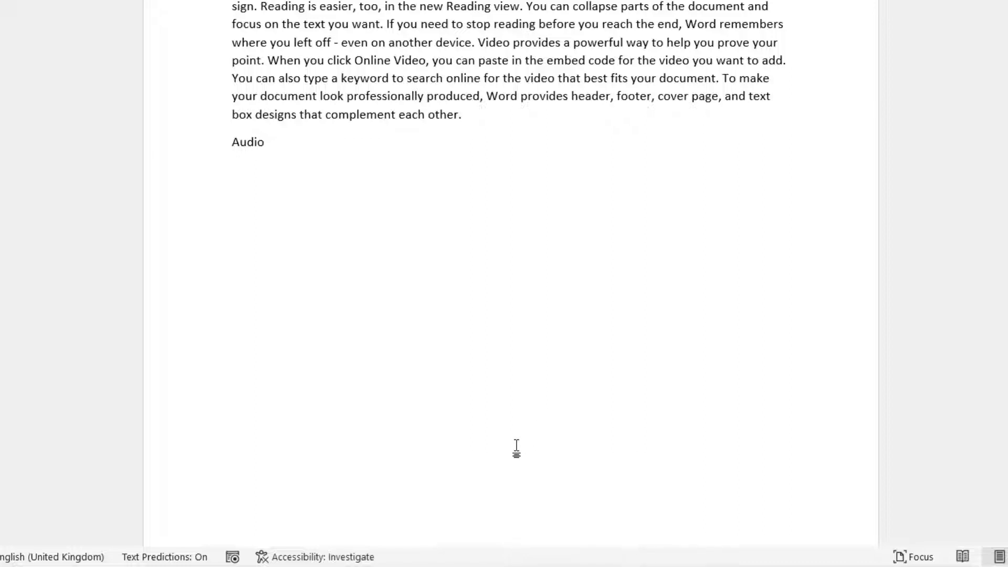
type("=rand(3,6)")
key("Return")
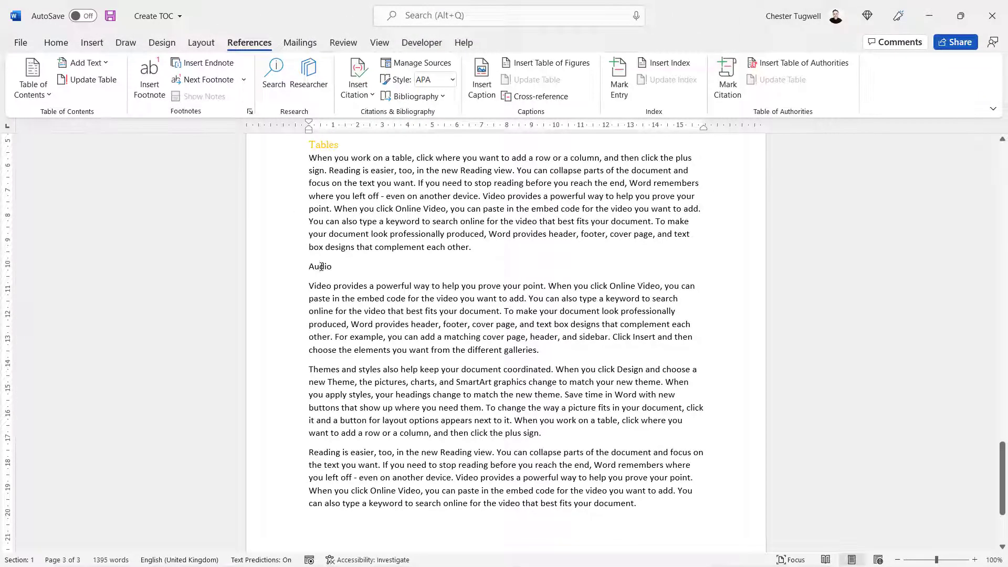
left_click(56, 43)
left_click(718, 80)
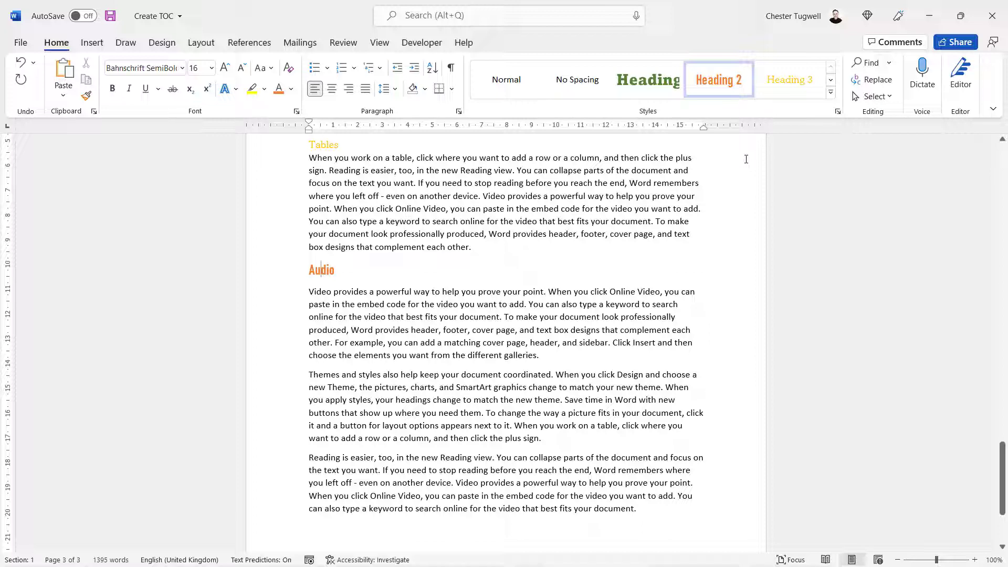
key("ctrl+Home")
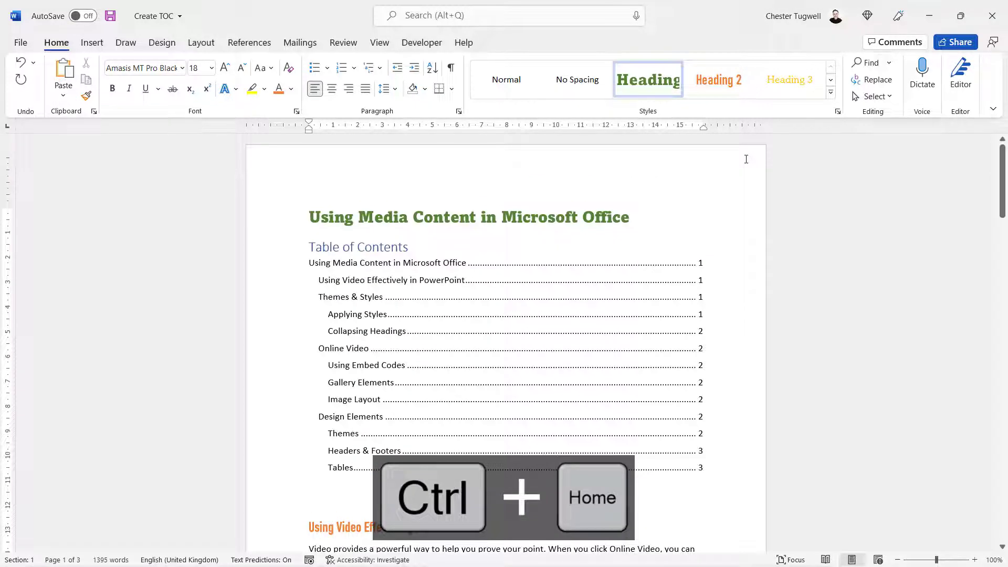
Step: Update the entire table of contents so it includes the Audio entry
left_click(429, 263)
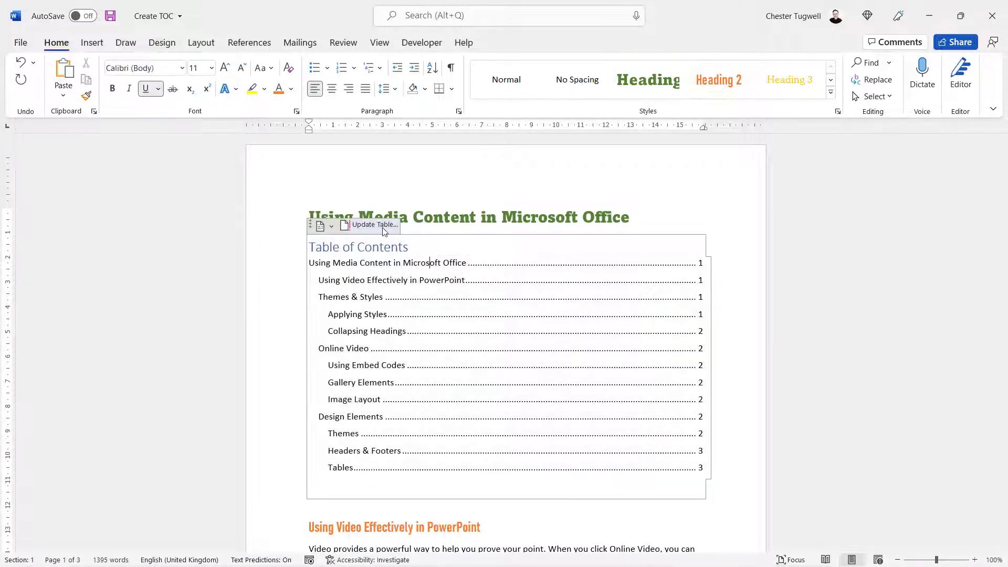
left_click(385, 231)
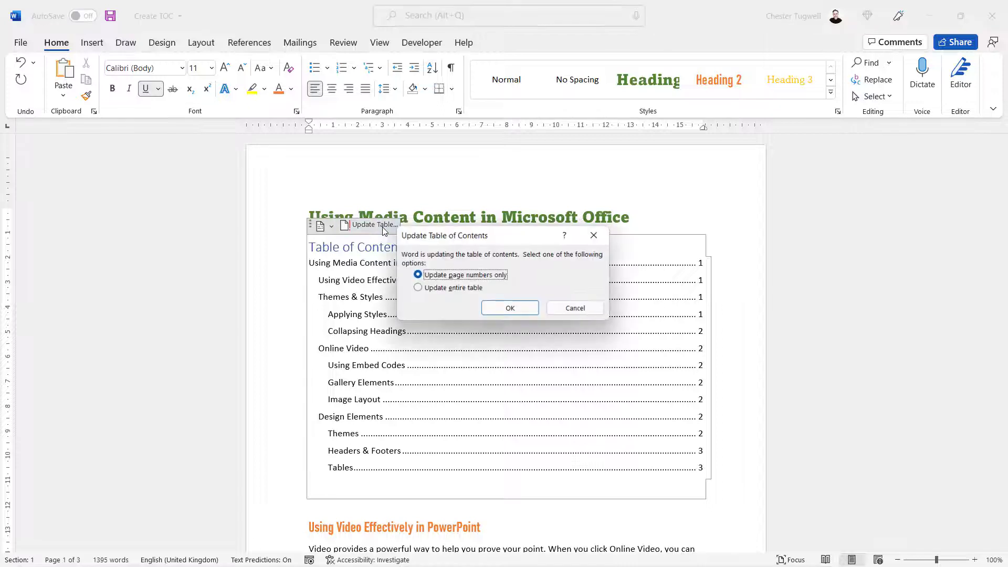
left_click(417, 288)
left_click(512, 309)
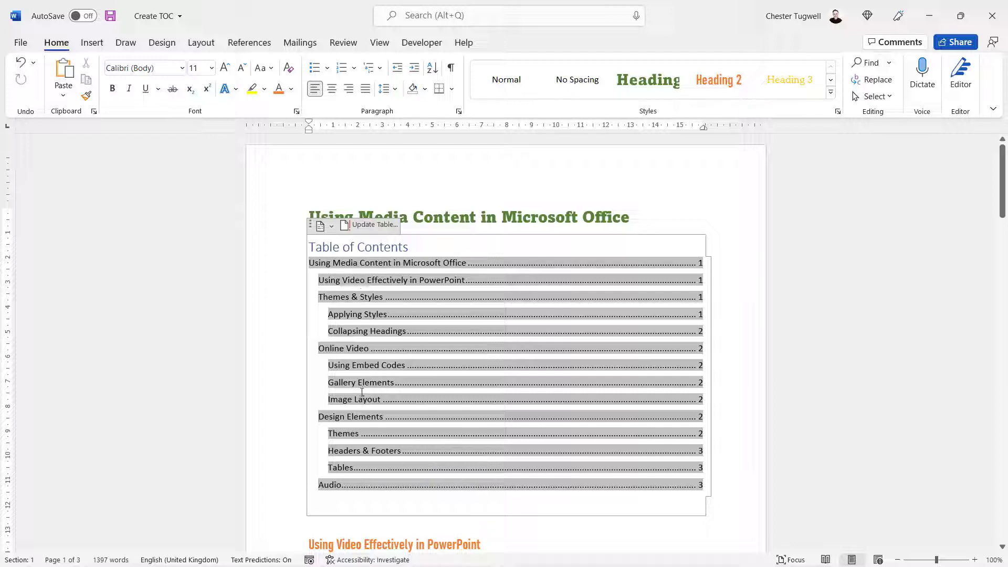
Step: Test the Applying Styles entry's link, then return to the top of the document
left_click(360, 315, "ctrl")
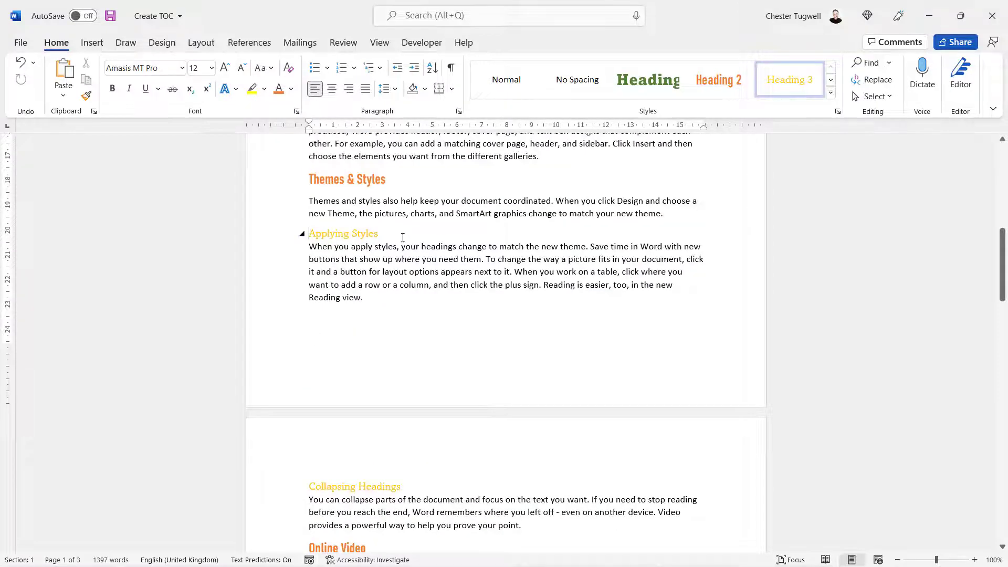
key("ctrl+Home")
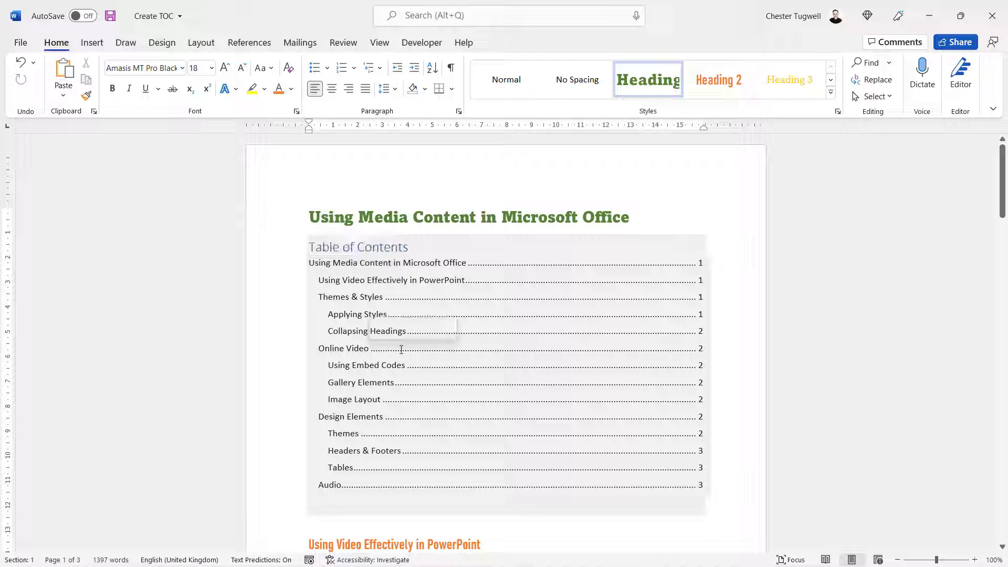
scroll(401, 350, "down", 2)
scroll(402, 350, "down", 1)
scroll(394, 450, "down", 4)
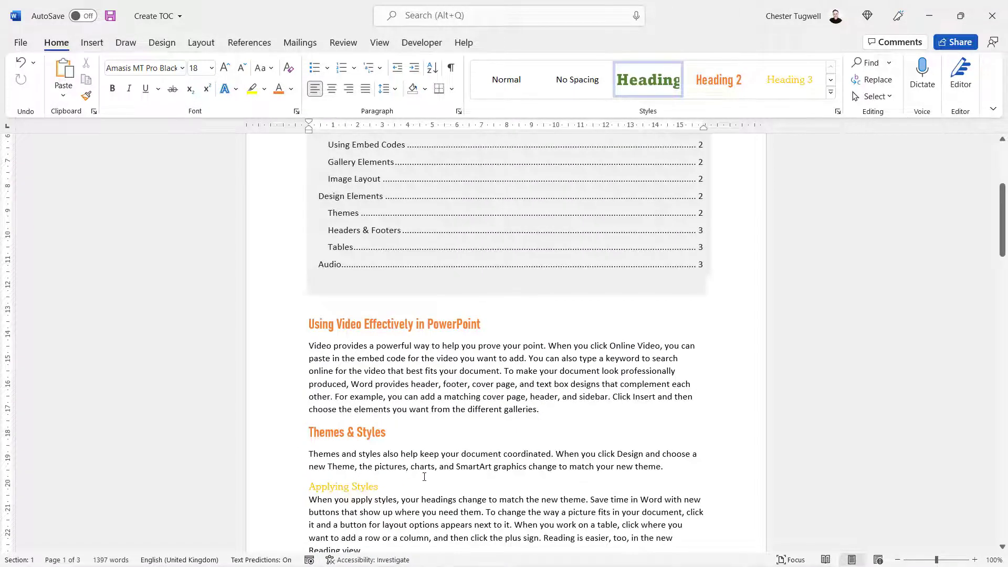
scroll(425, 477, "up", 5)
Step: Rebuild the table of contents with Show levels set to 2, replacing the existing one
left_click(397, 241)
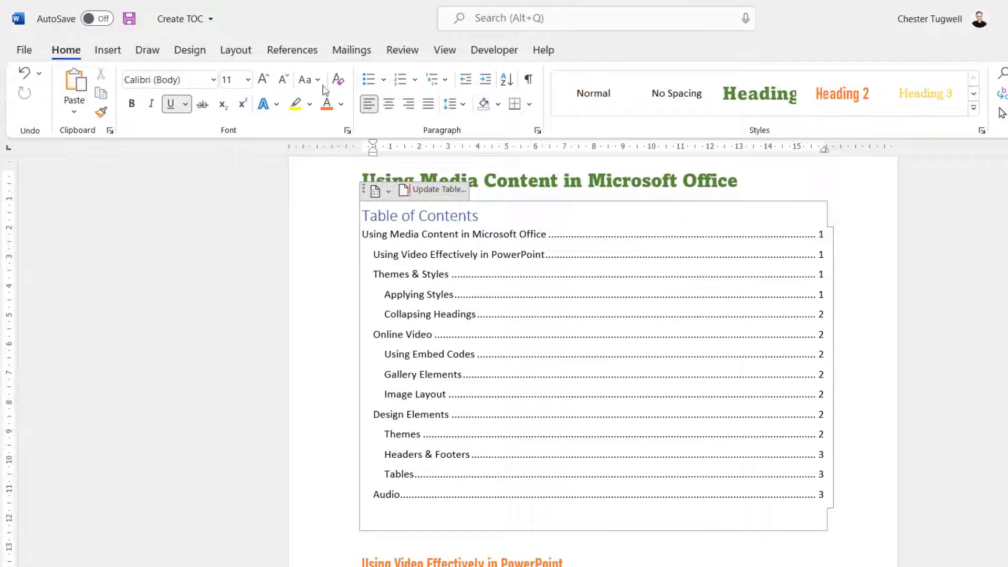
left_click(304, 58)
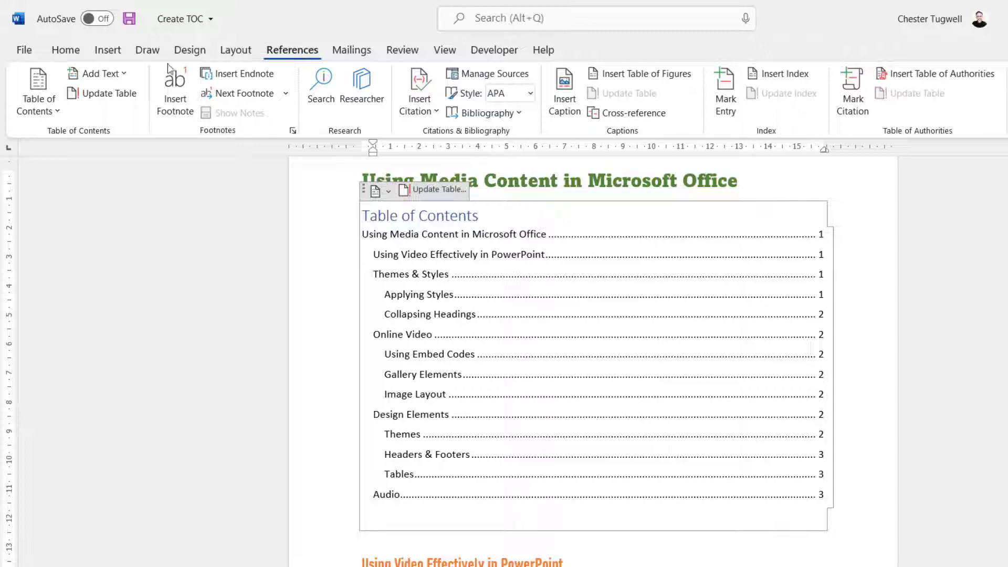
left_click(42, 110)
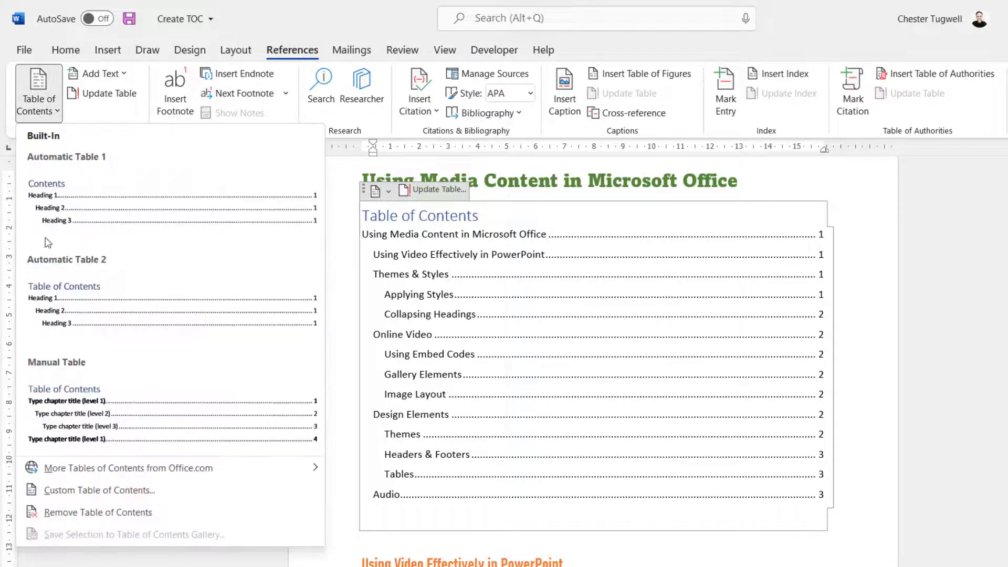
left_click(84, 490)
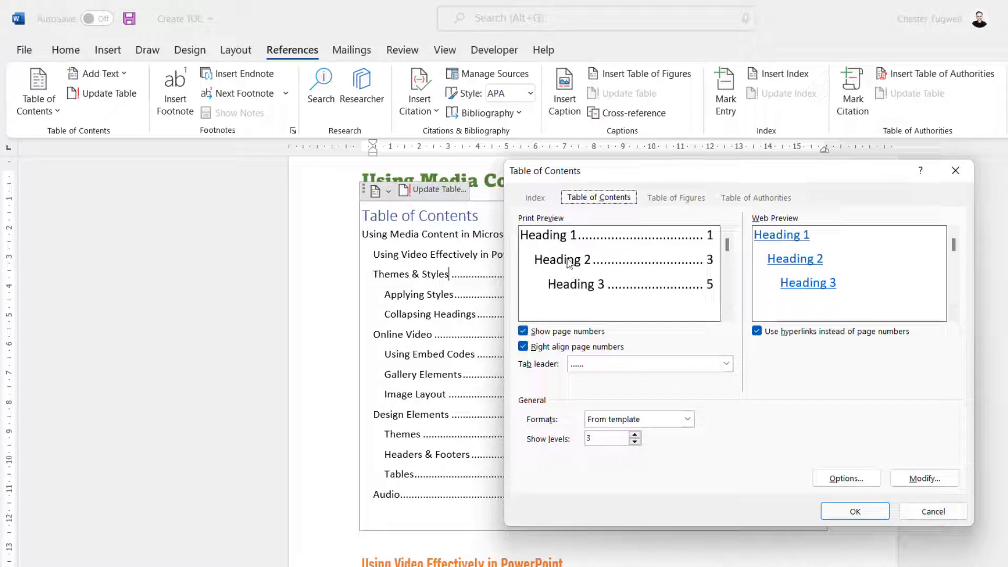
left_click(634, 443)
left_click(855, 510)
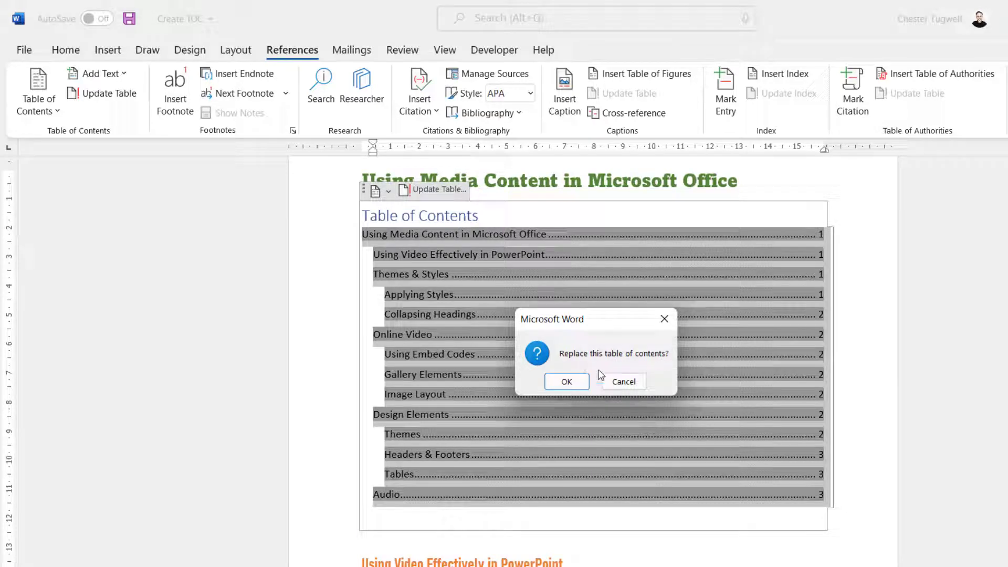
left_click(582, 386)
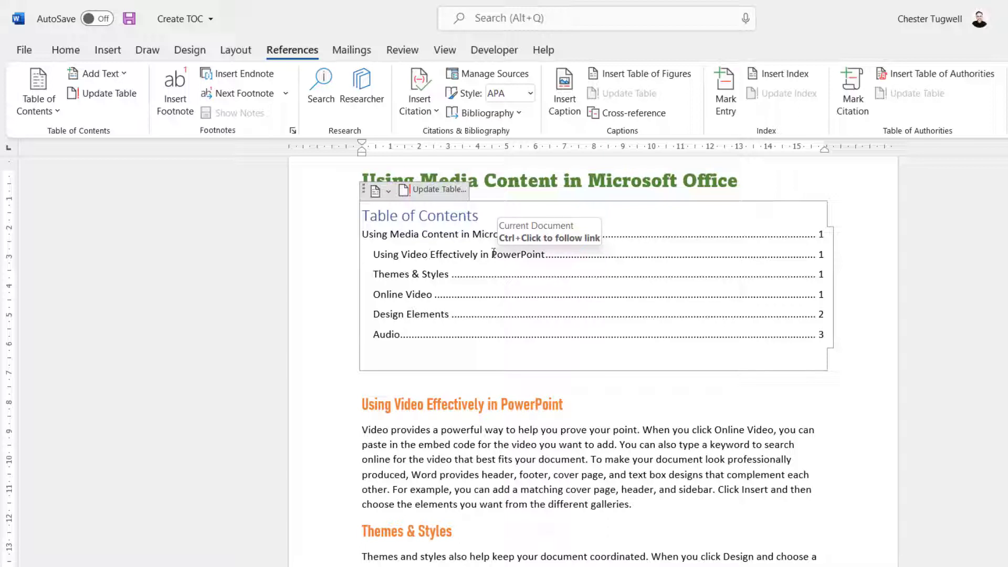
left_click(415, 256)
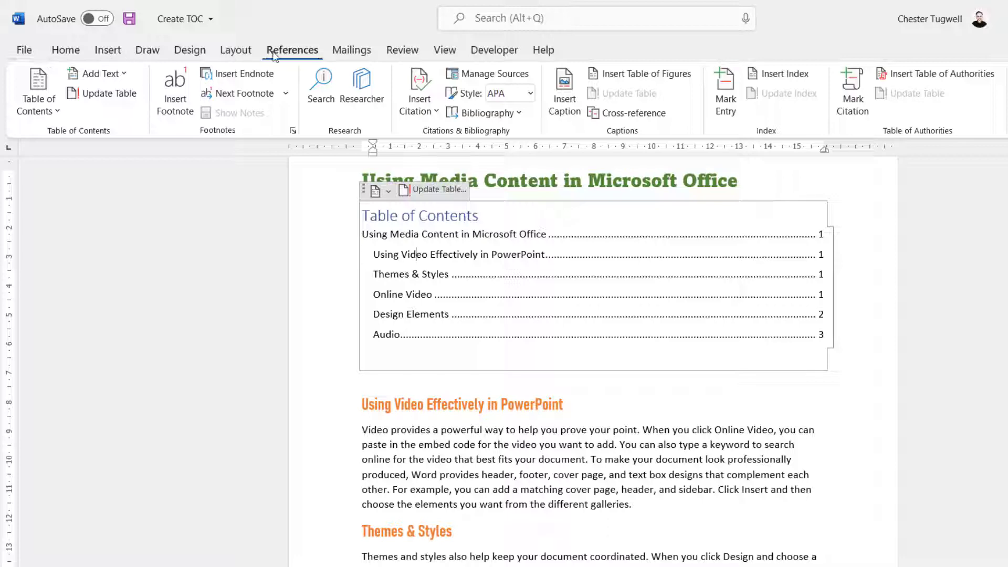
Step: Remap TOC levels: drop Heading 1, Heading 2 to level 1, Heading 3 to level 2, and replace the table
left_click(38, 105)
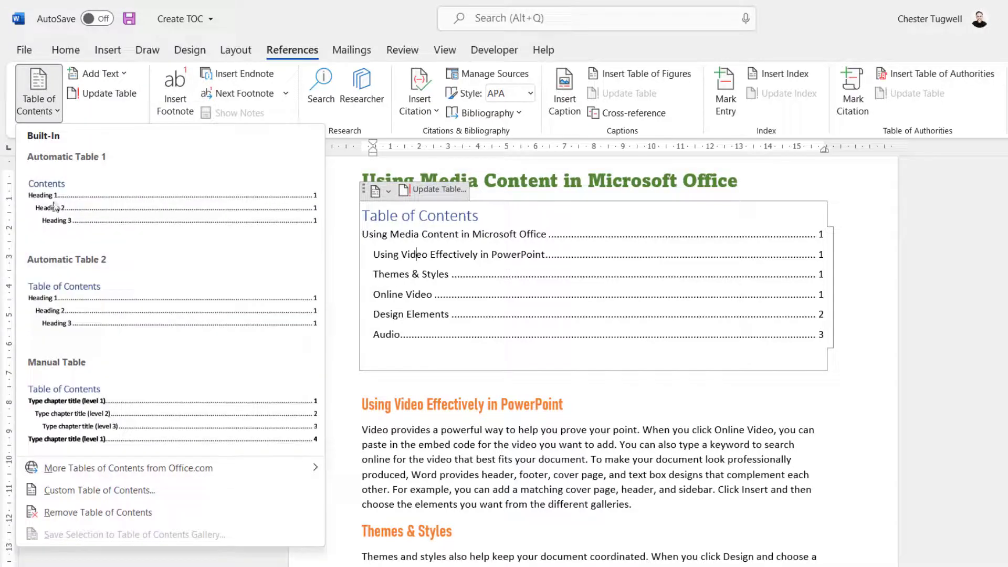
left_click(80, 491)
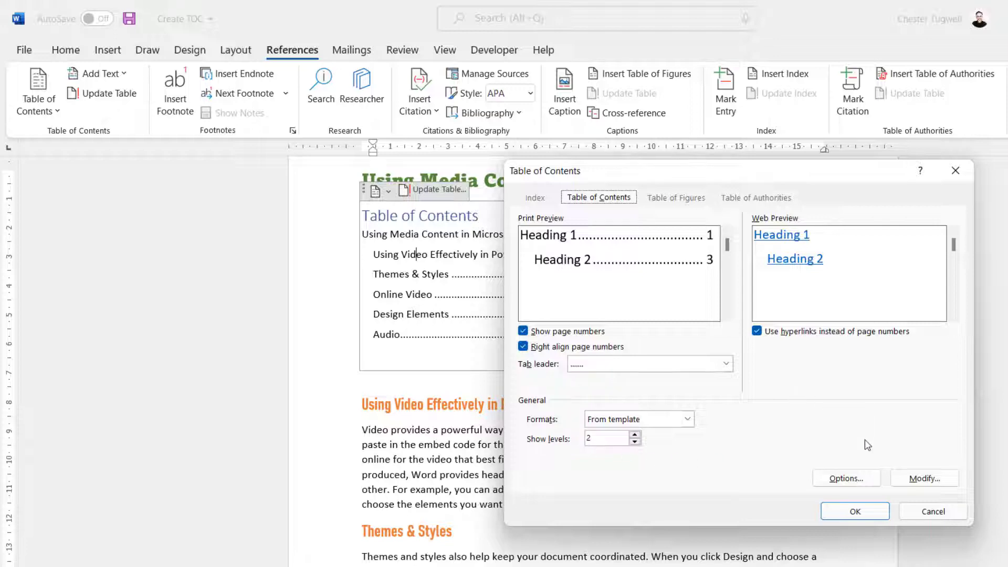
left_click(845, 478)
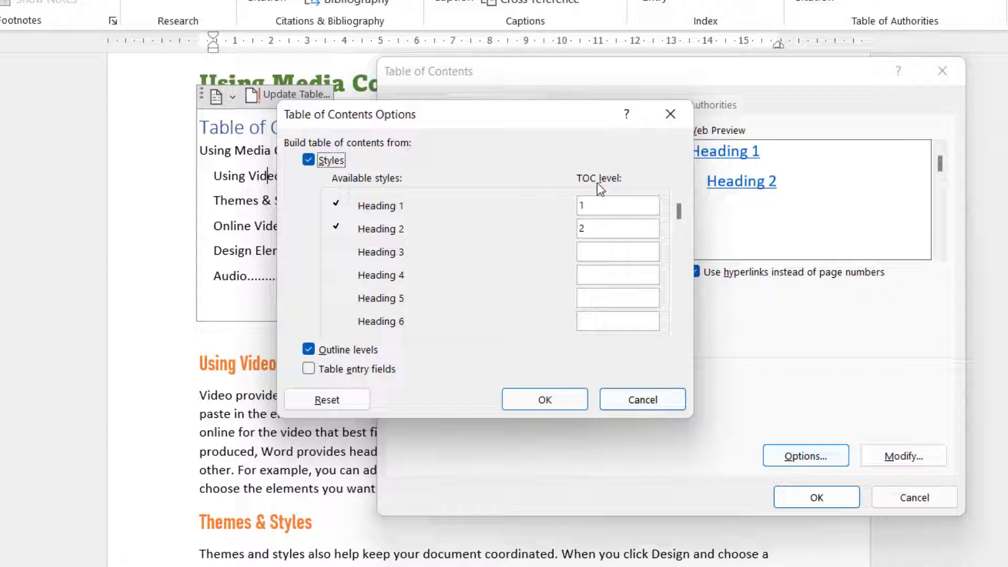
left_click_drag(588, 207, 574, 205)
key("BackSpace")
left_click_drag(593, 233, 569, 227)
type("1")
left_click(582, 253)
type("2")
left_click(533, 401)
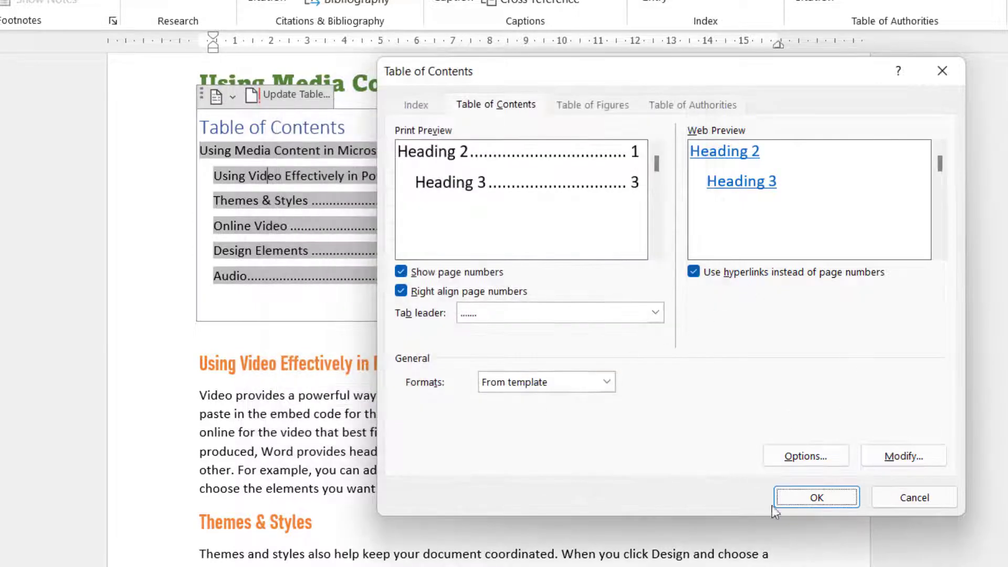
left_click(790, 498)
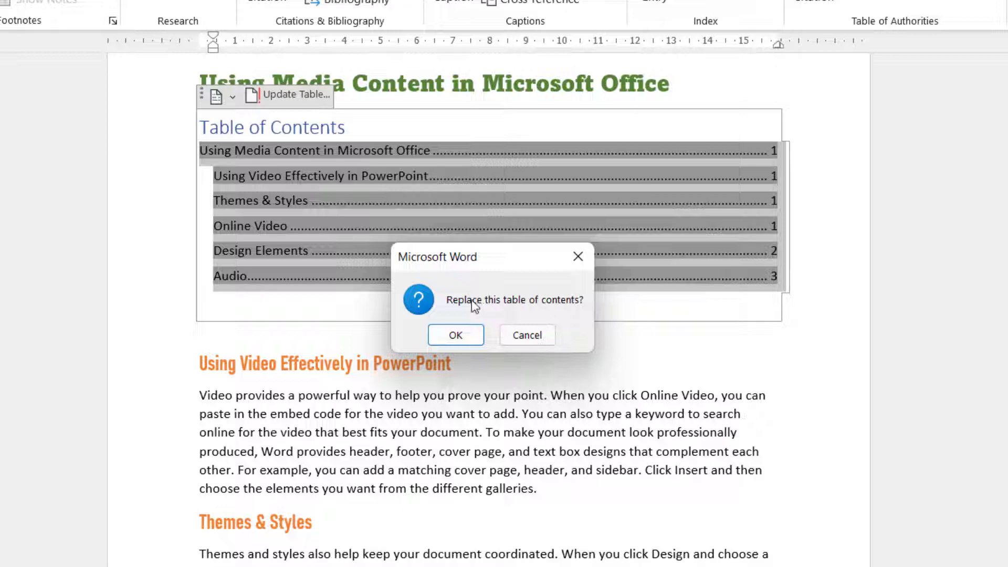
left_click(453, 335)
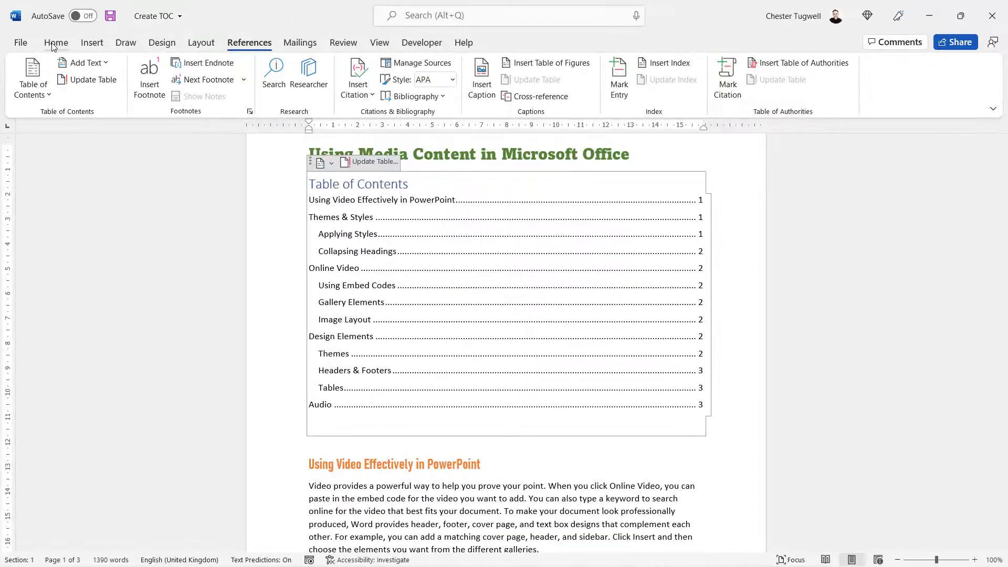
left_click(54, 43)
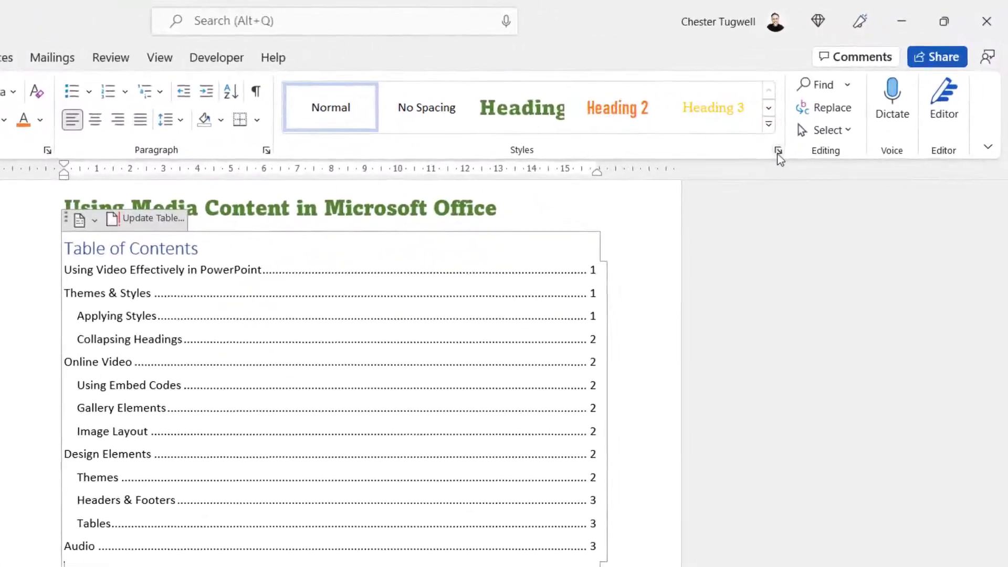
left_click(778, 151)
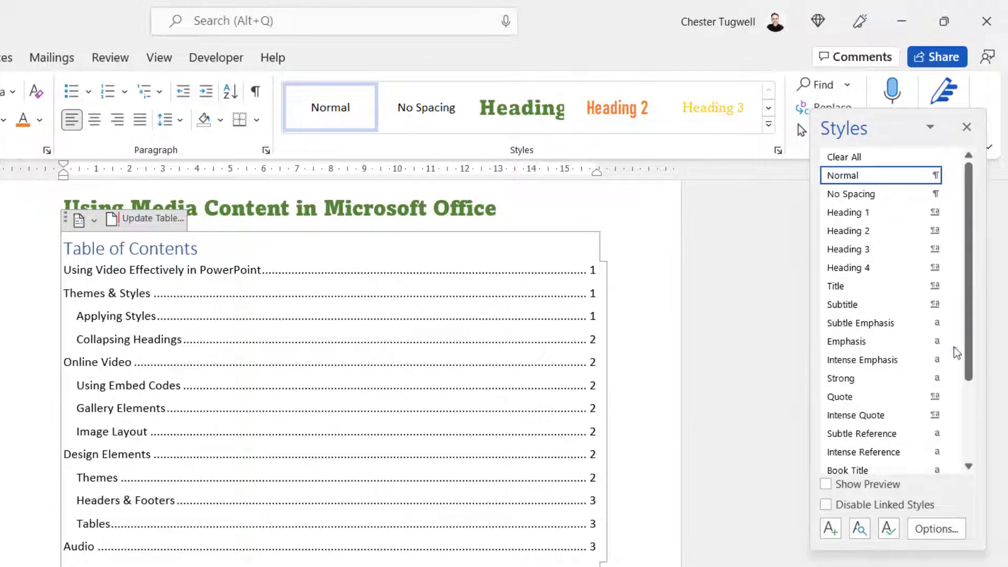
scroll(969, 305, "down", 2)
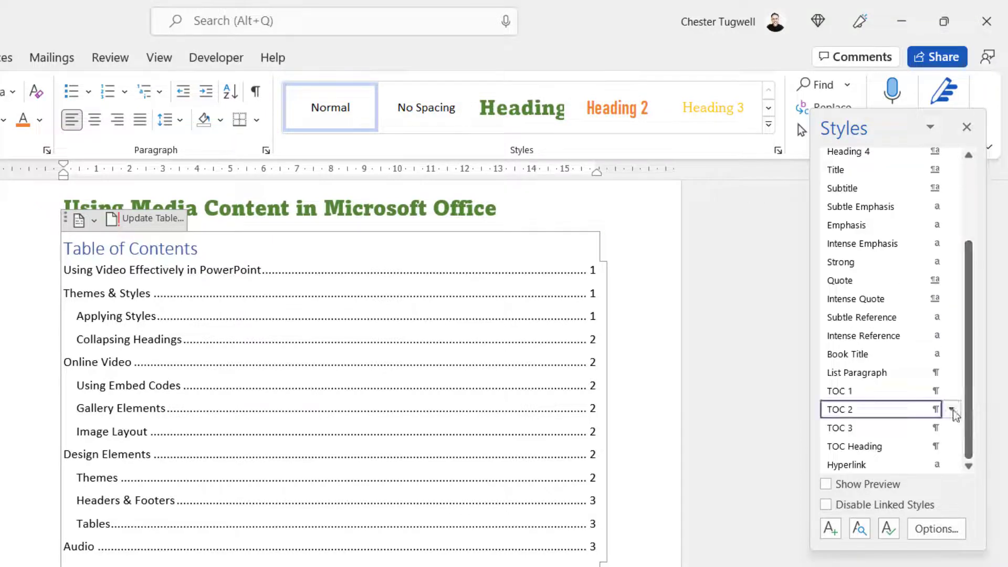
mouse_move(851, 408)
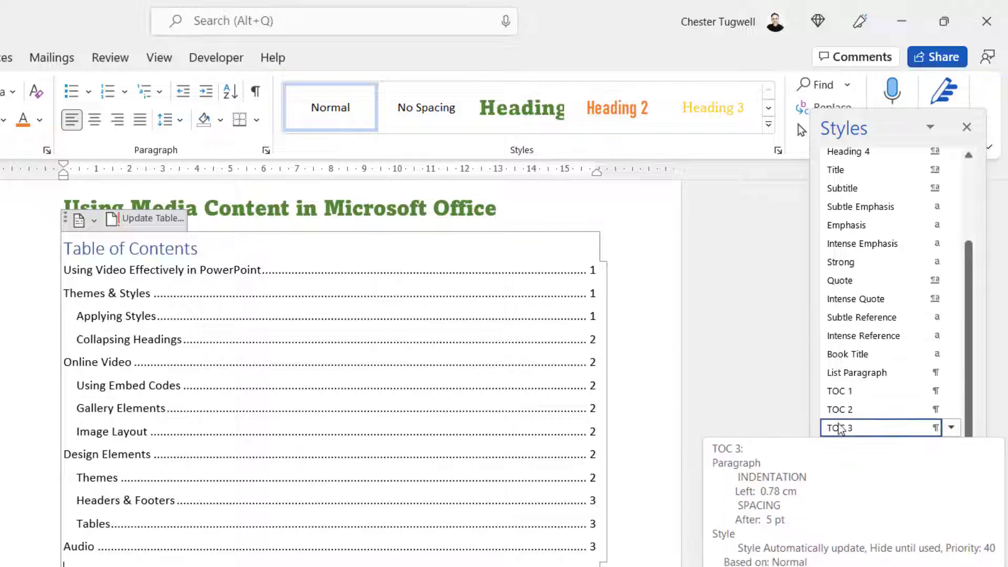
mouse_move(842, 400)
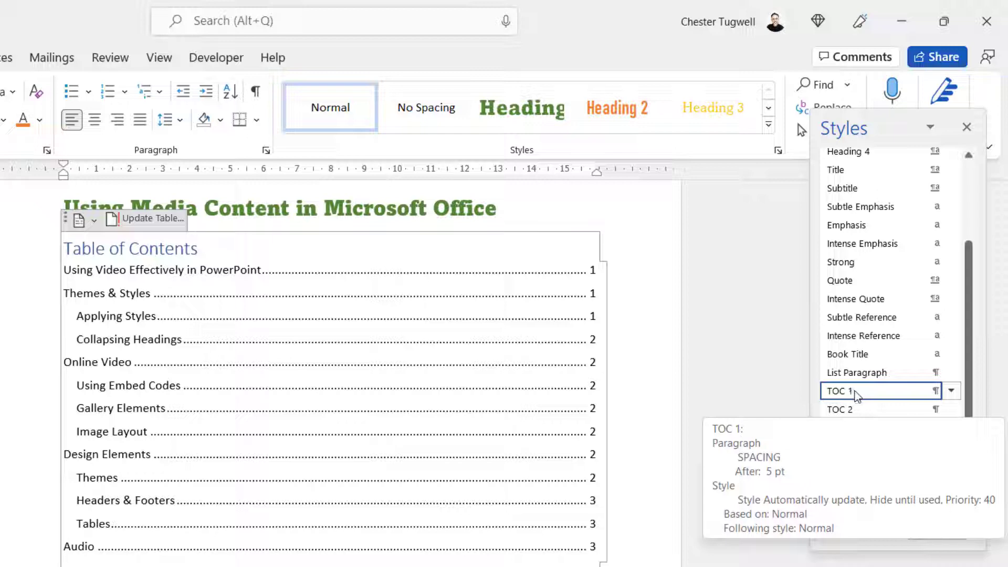
mouse_move(859, 416)
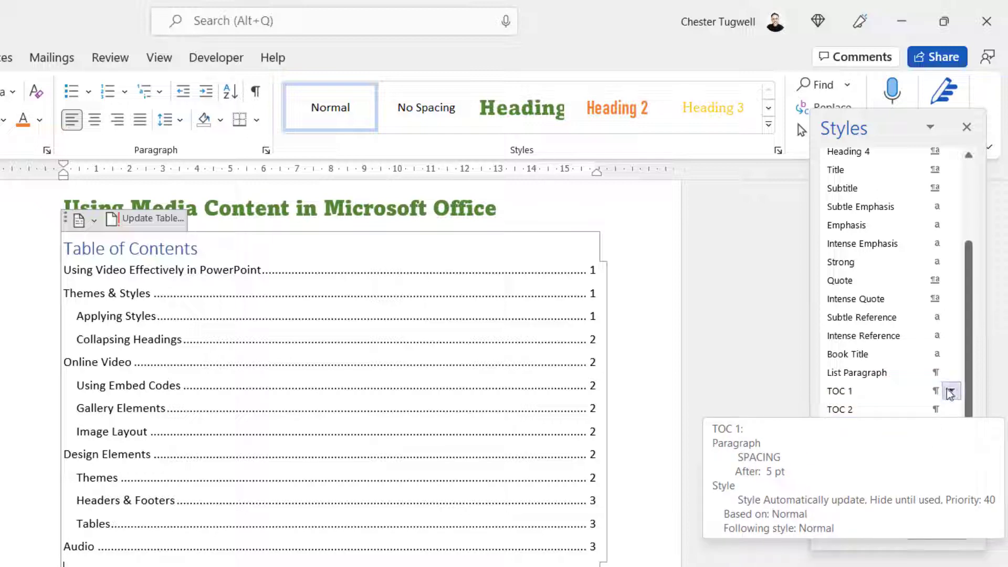
Step: Modify the TOC 1 style to be bold
left_click(950, 392)
left_click(841, 439)
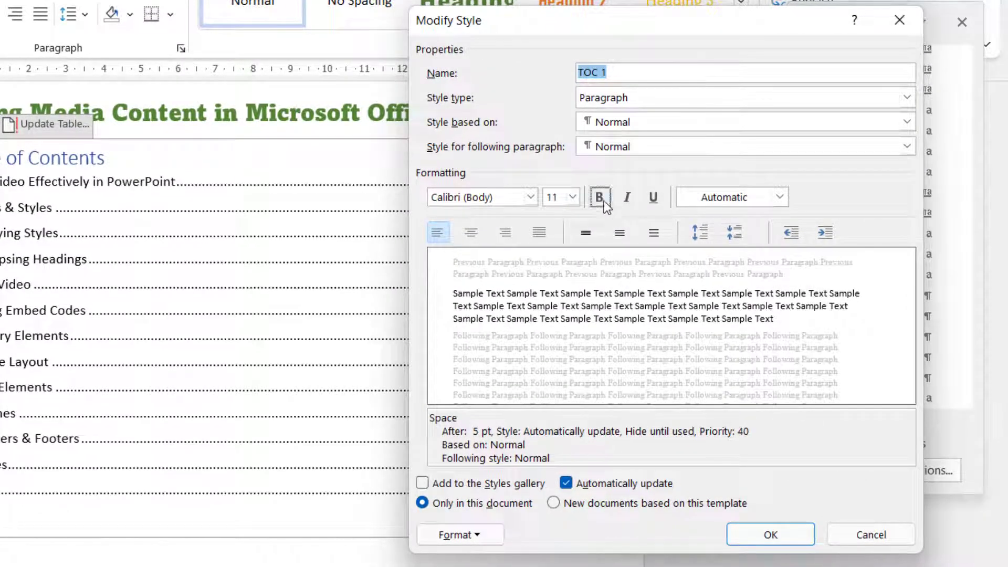
left_click(603, 200)
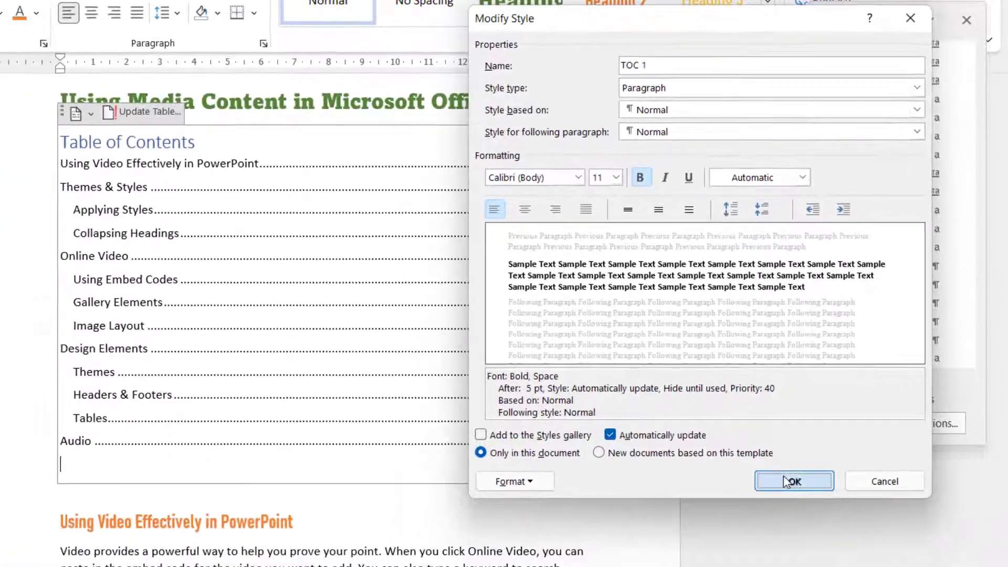
left_click(772, 530)
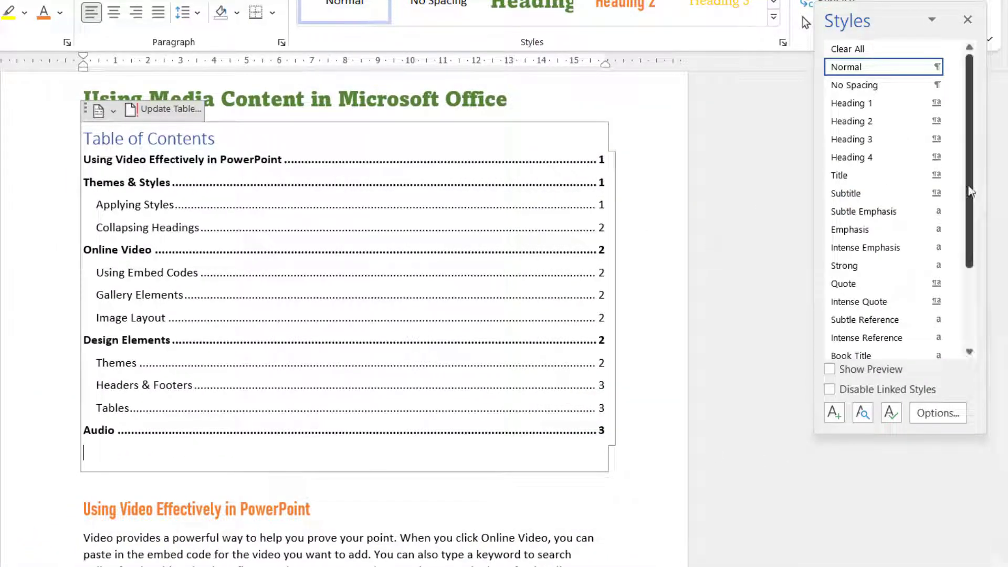
Step: Modify the TOC 2 style to be italic with its left indent increased to 1.27 cm
scroll(924, 236, "down", 2)
left_click(953, 298)
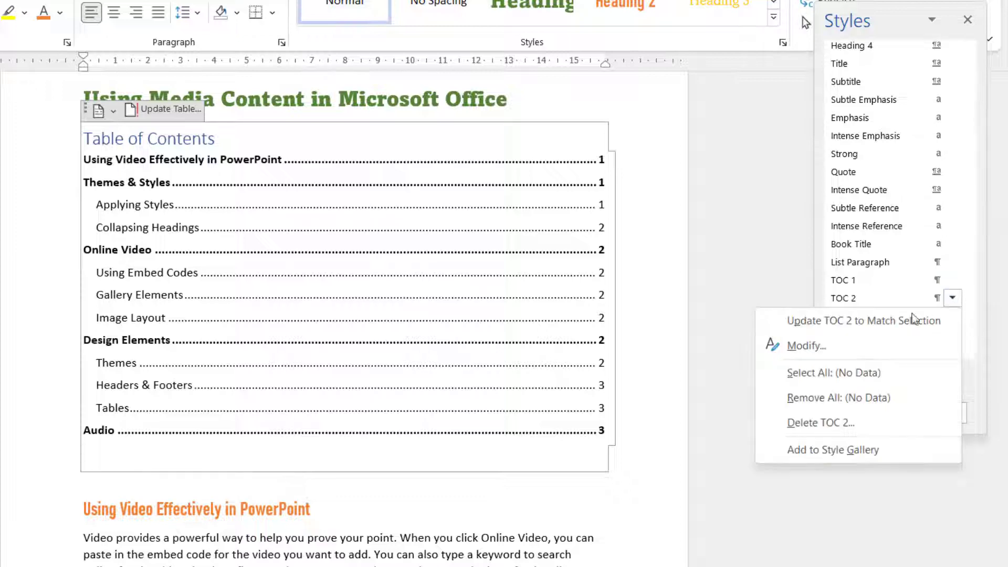
left_click(827, 349)
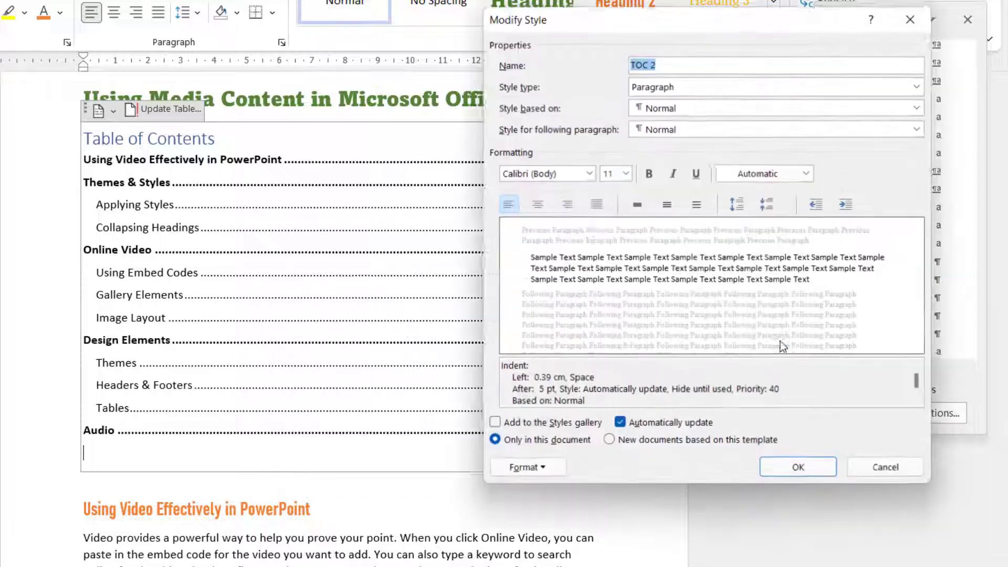
left_click(672, 174)
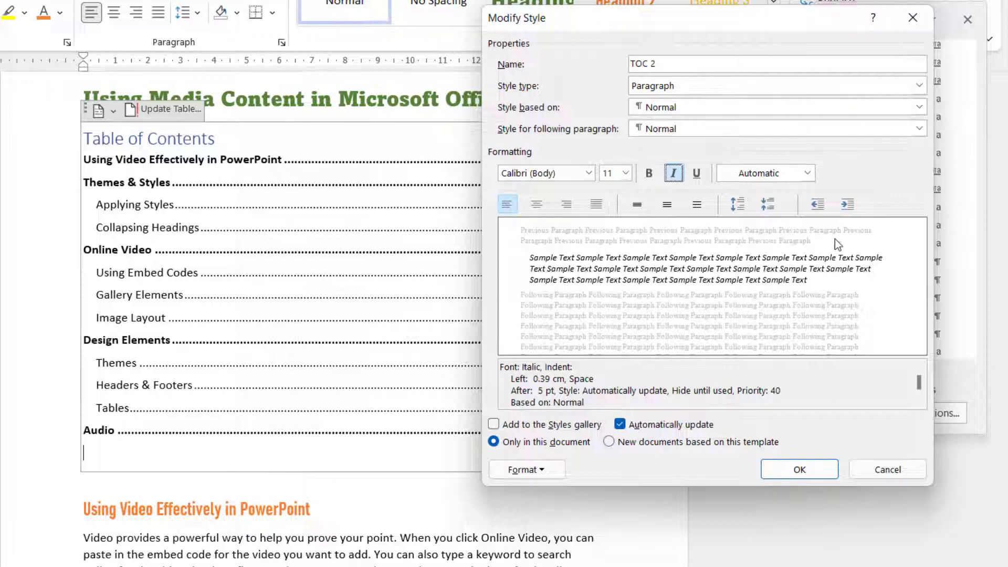
left_click(849, 206)
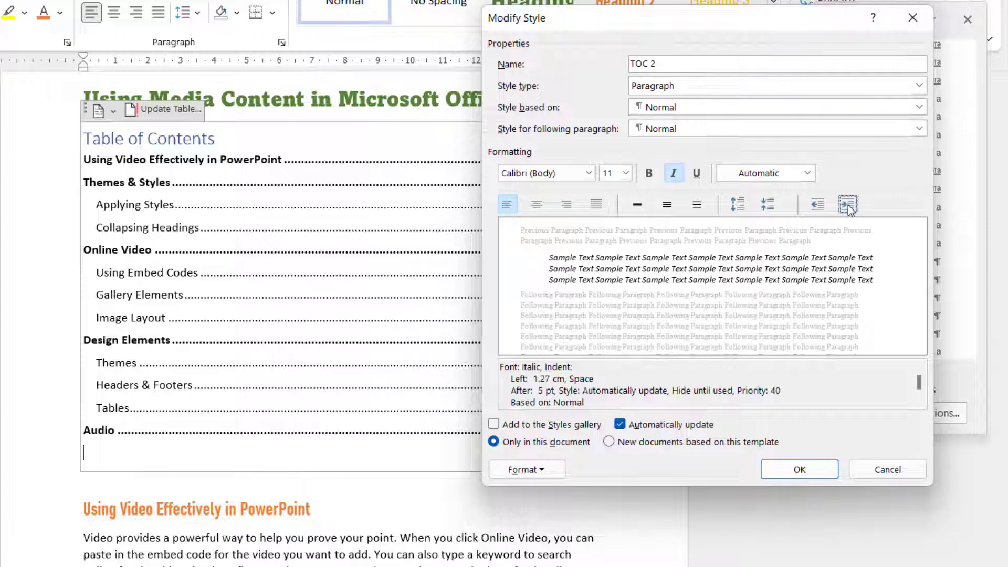
left_click(802, 465)
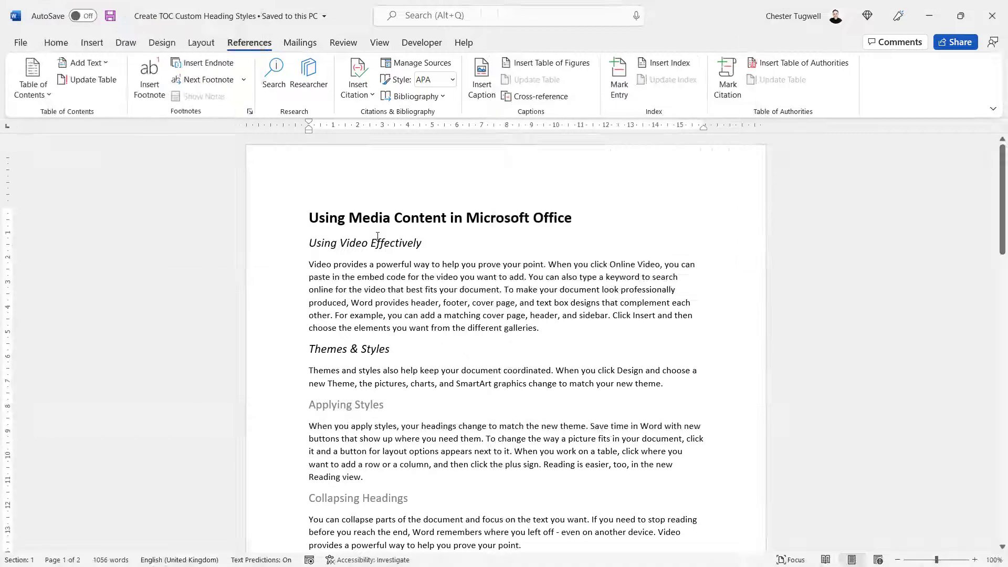
Step: Check the heading styles (Main Doc, Sub head, Sub sub head), then add an empty line after the title
left_click(56, 42)
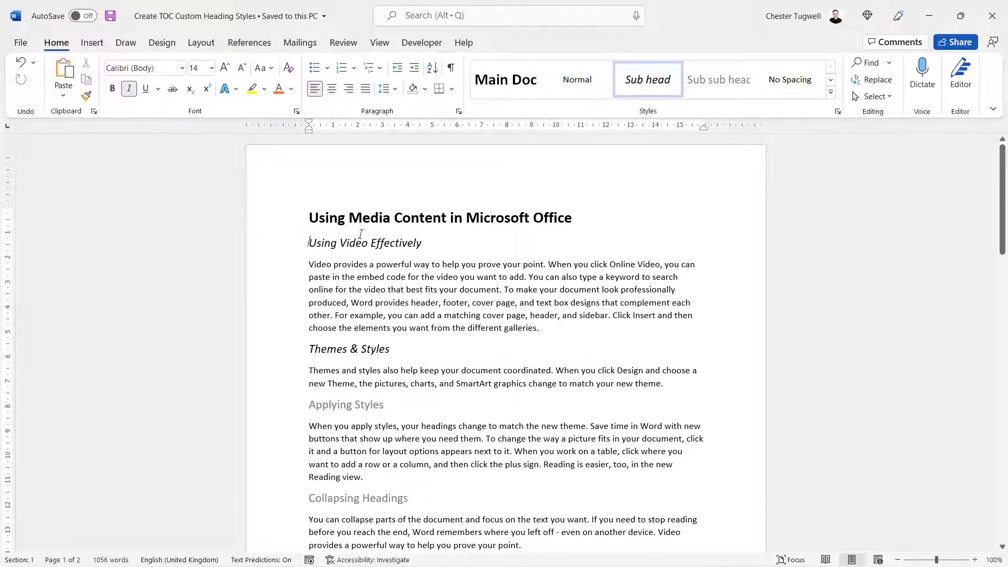
left_click(372, 216)
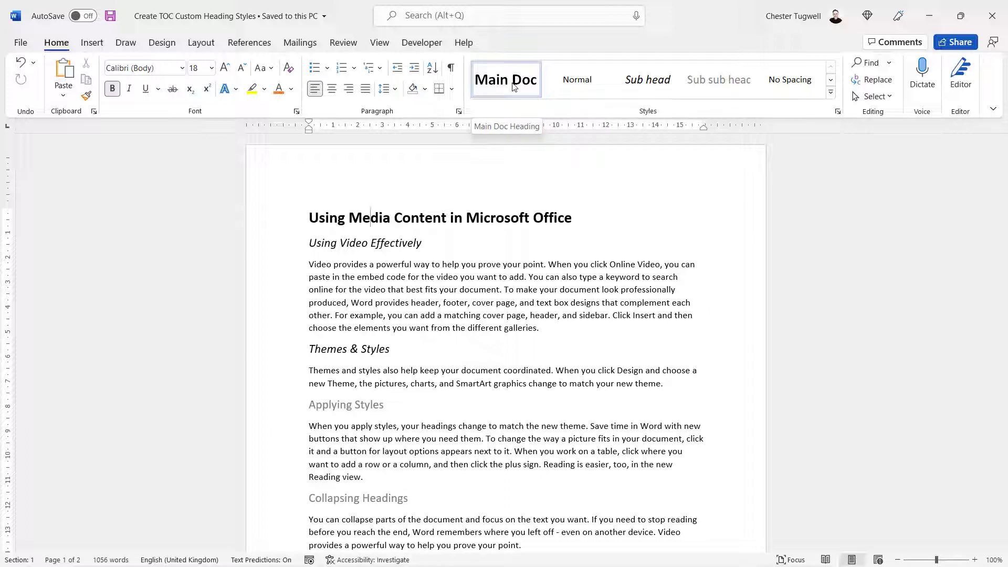
left_click(391, 243)
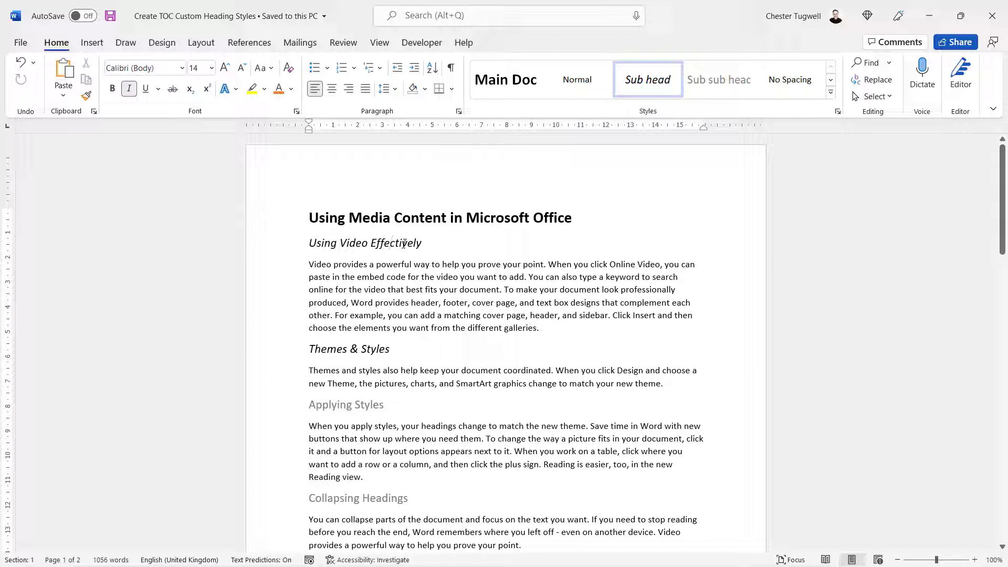
left_click(374, 403)
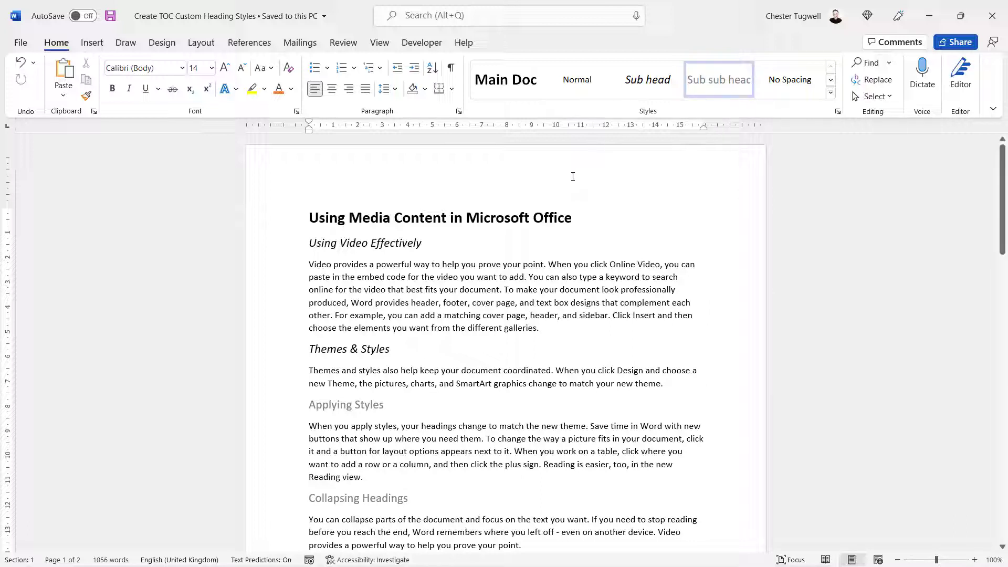
left_click(830, 92)
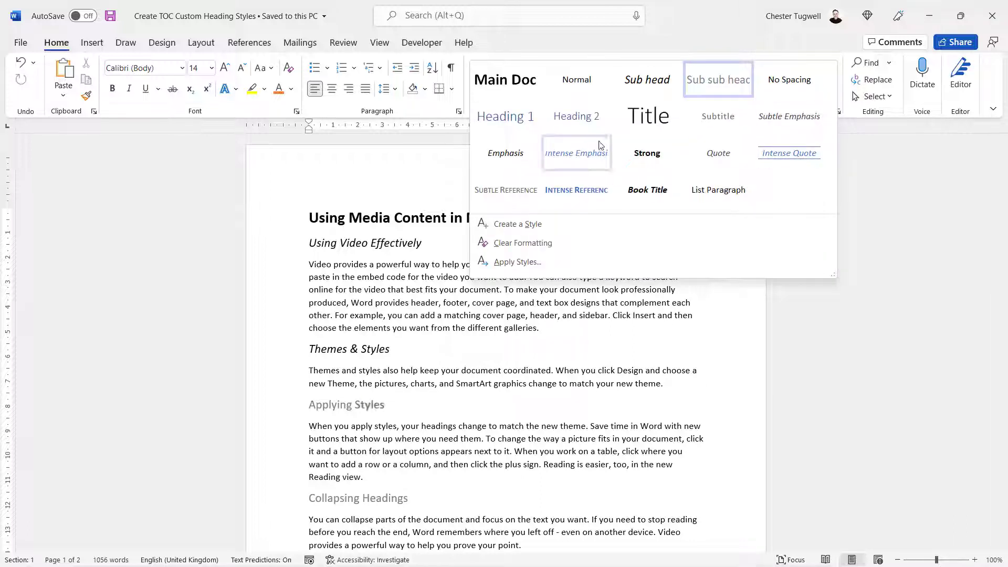
left_click(419, 287)
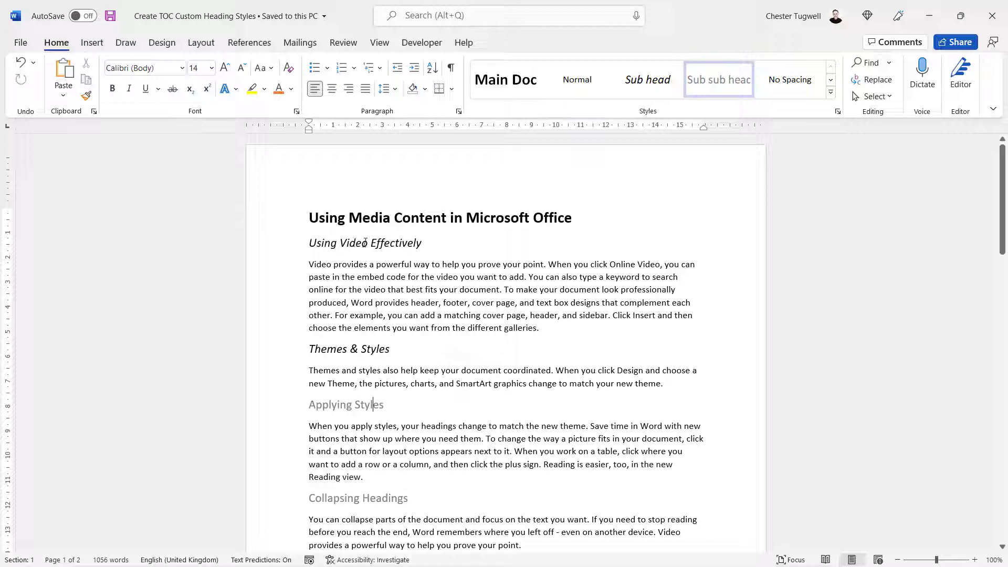
left_click(582, 220)
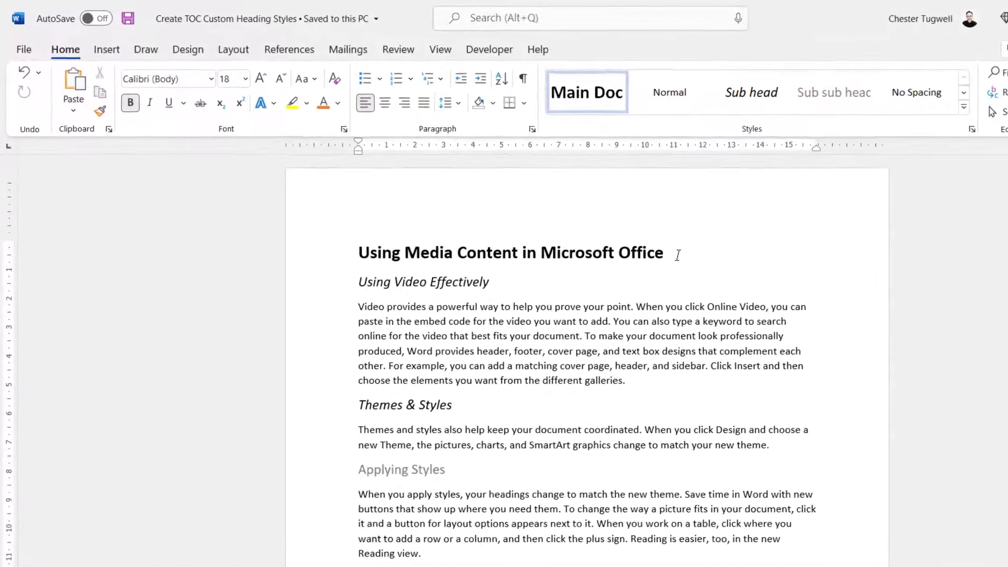
key("Return")
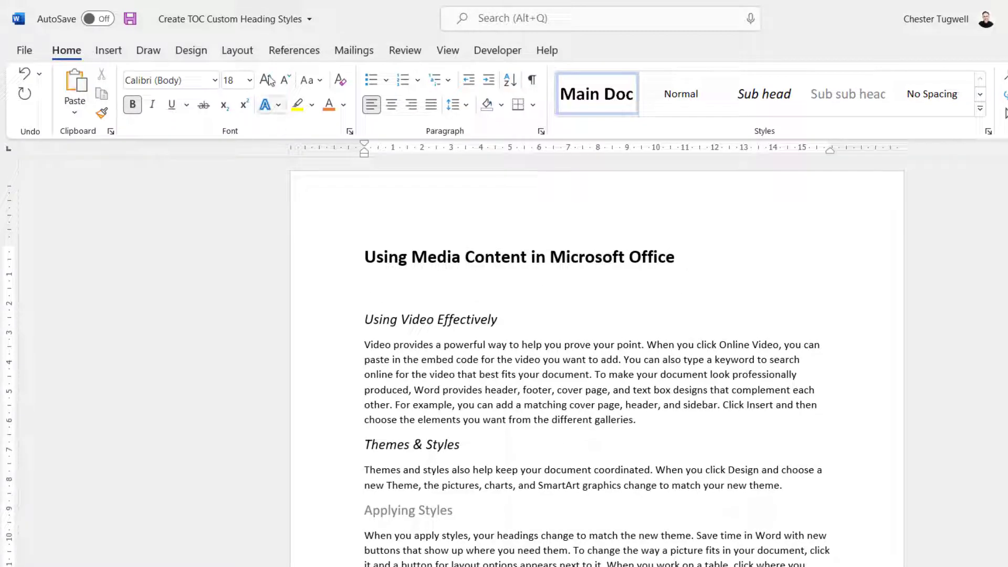
Step: Start a custom table of contents limited to 2 levels
left_click(286, 48)
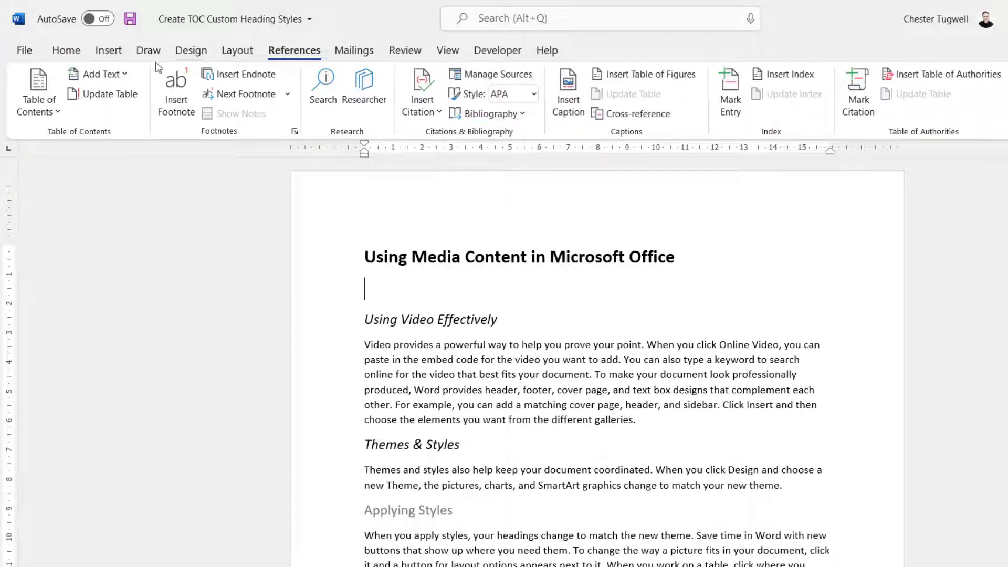
left_click(37, 103)
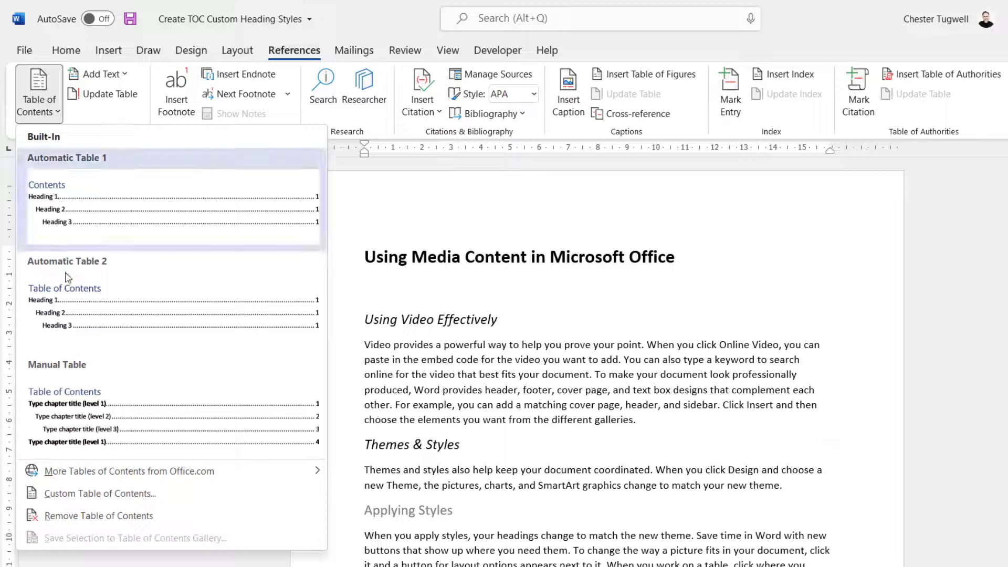
left_click(74, 499)
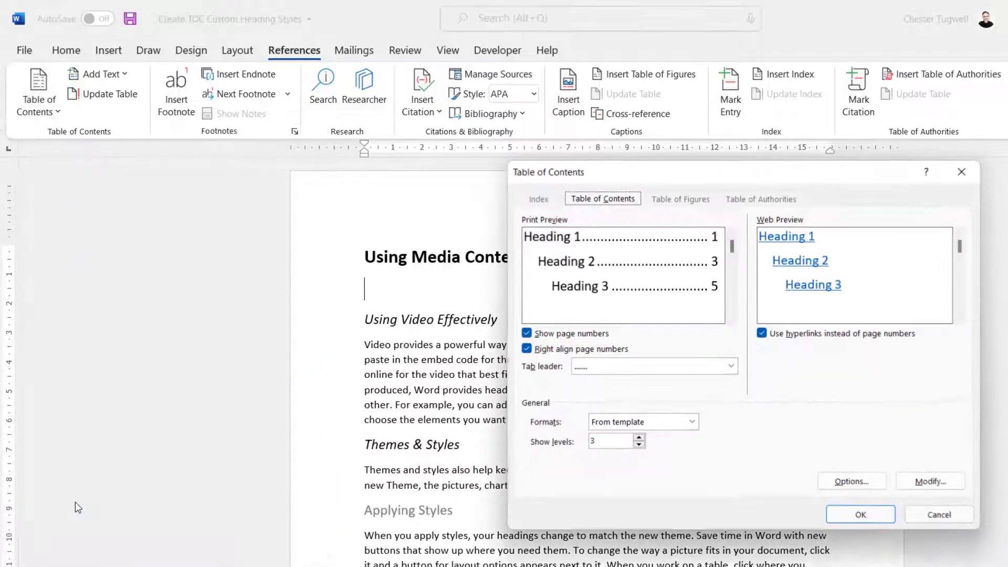
left_click(639, 445)
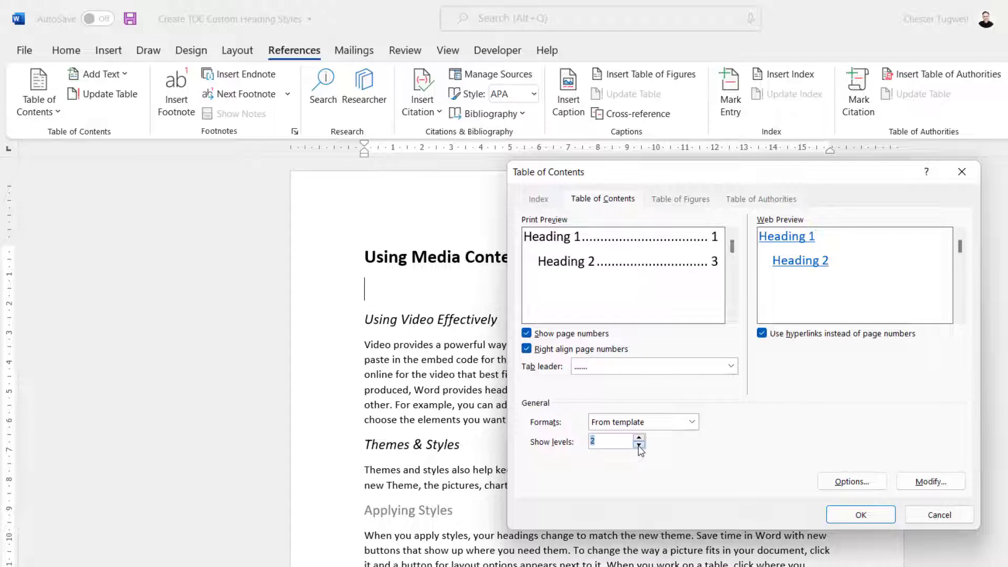
Step: Clear Heading 1 and 2, map Sub head to level 1 and Sub sub head to level 2, and insert the TOC
left_click(851, 481)
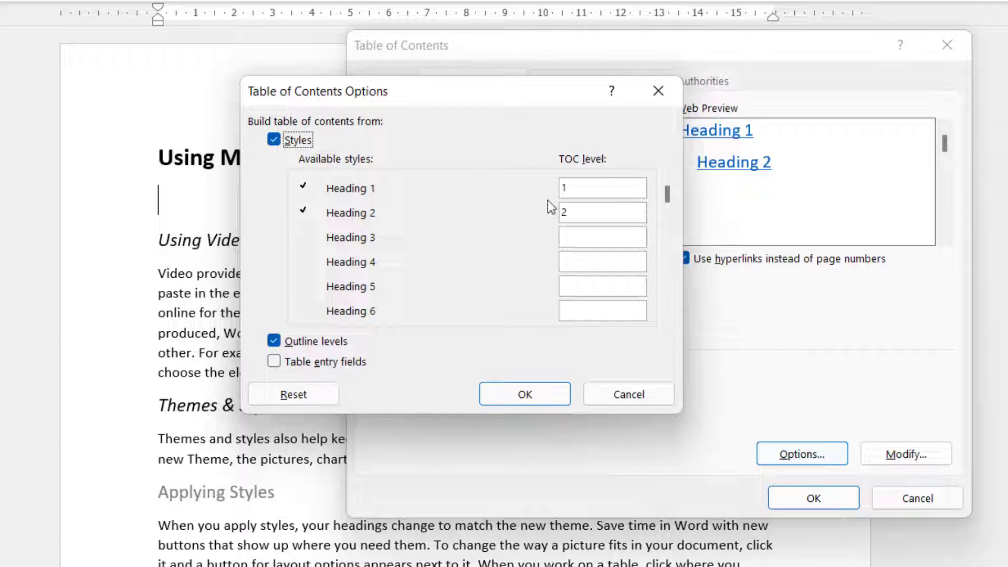
double_click(603, 187)
key("BackSpace")
left_click(580, 213)
key("BackSpace")
left_click(668, 321)
left_click(667, 321)
left_click(667, 321)
left_click(667, 322)
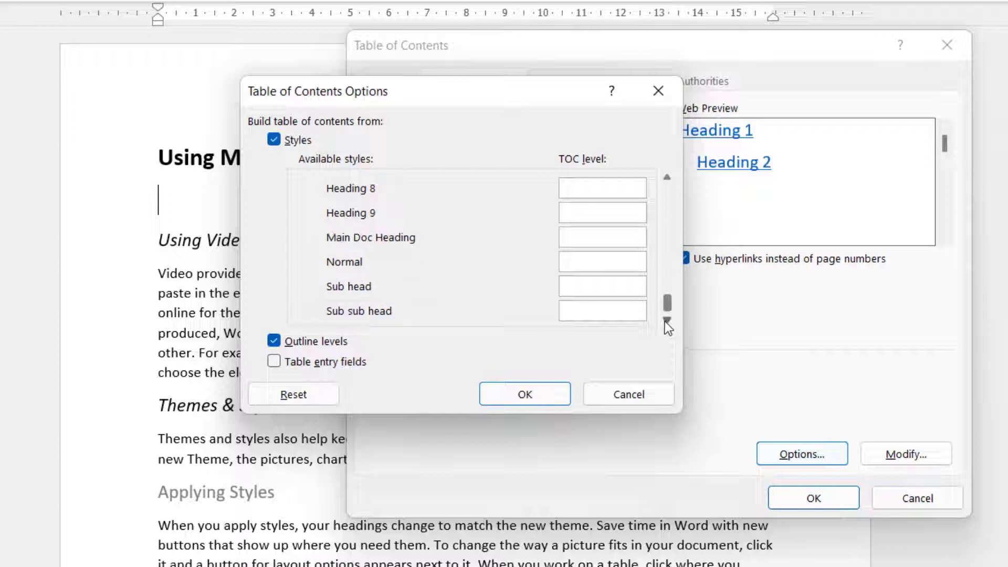
left_click(574, 284)
type("1")
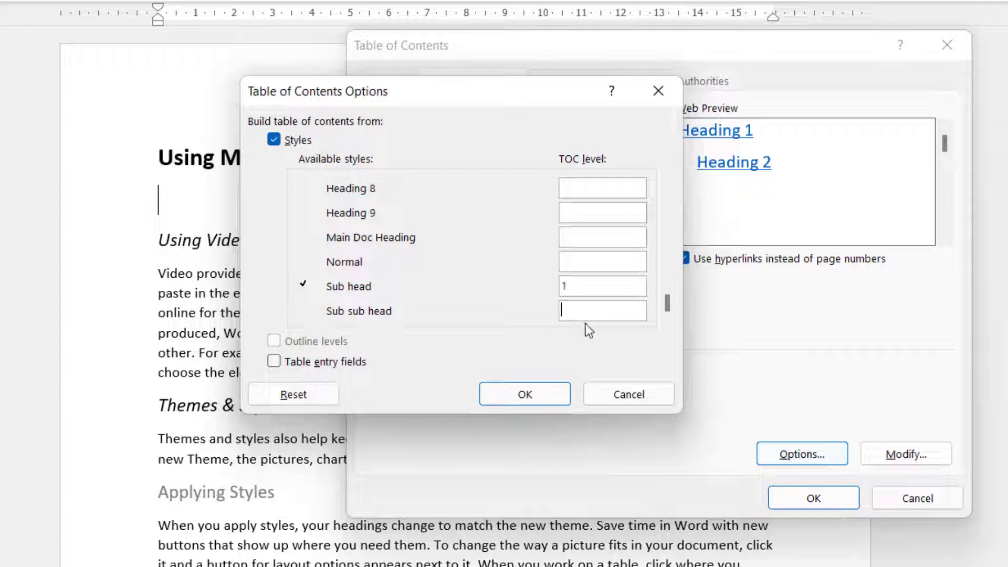
type("2")
left_click(536, 393)
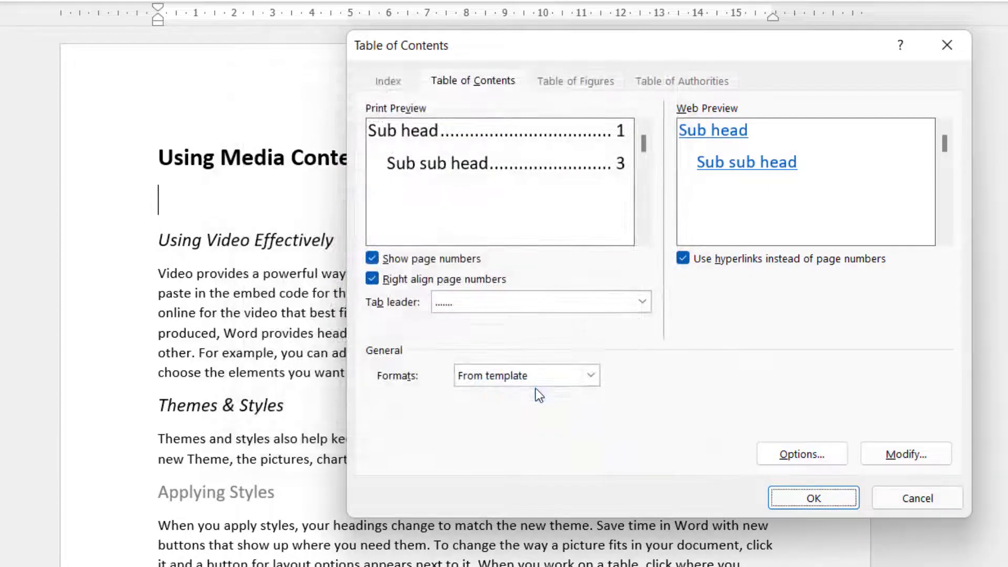
left_click(811, 498)
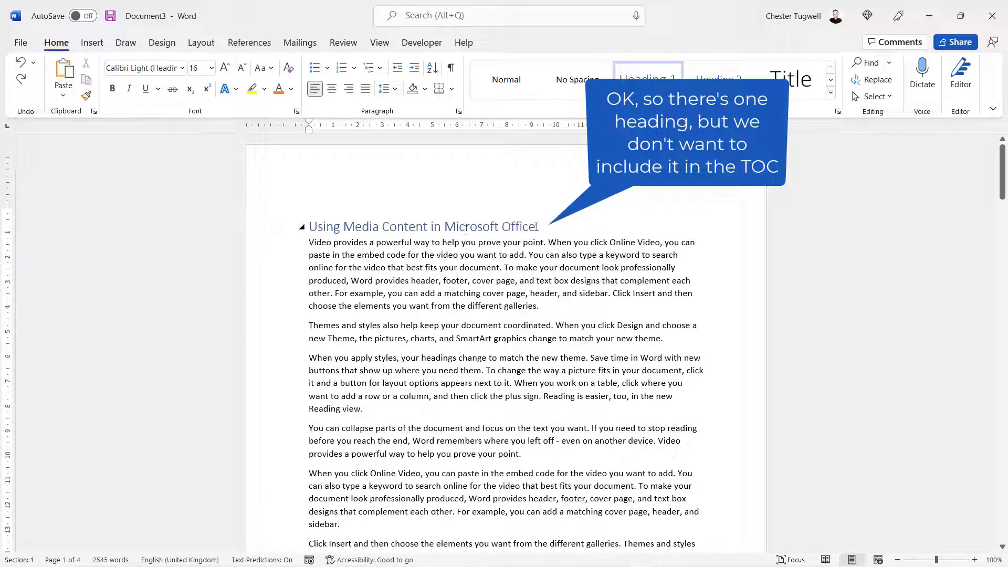
Step: Add an empty line below the heading and update Heading 2 to match the first body sentence
key("Return")
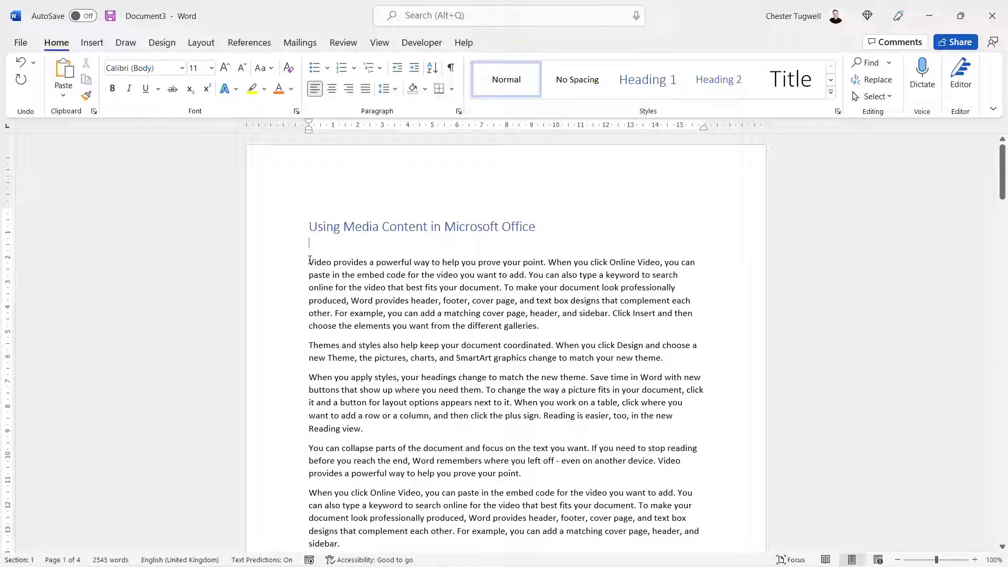
left_click_drag(310, 262, 461, 262)
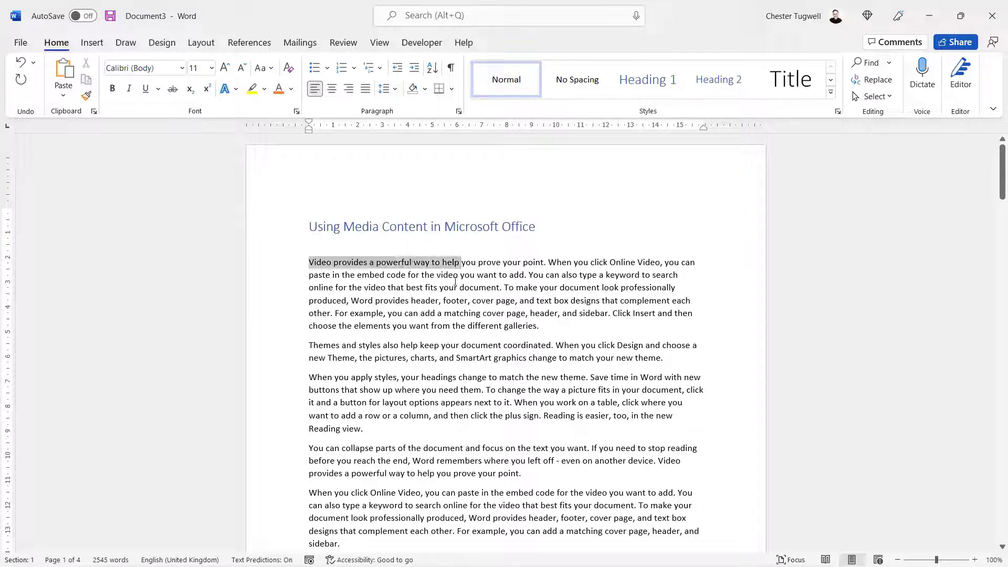
left_click(311, 268)
left_click_drag(309, 262, 544, 266)
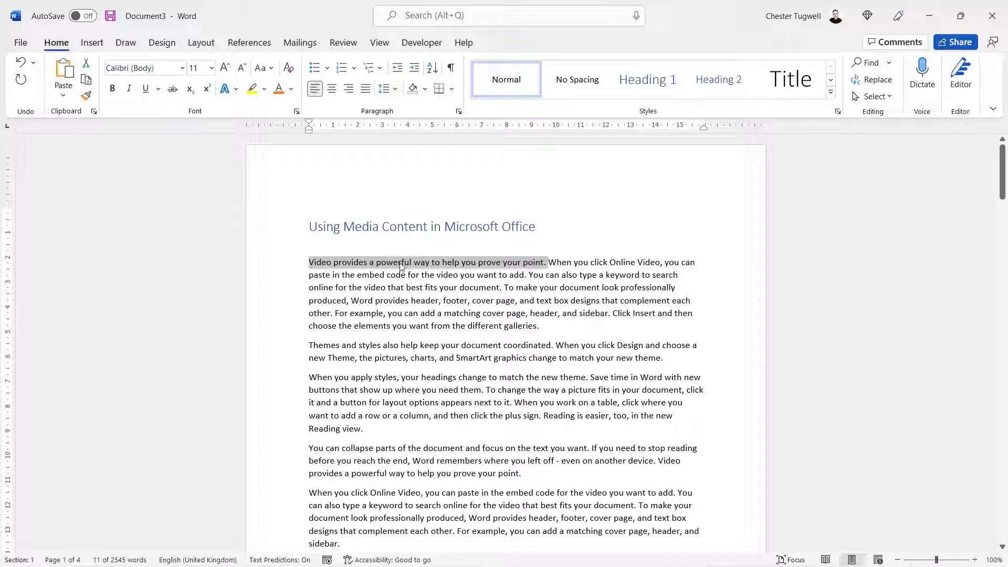
mouse_move(615, 225)
right_click(728, 85)
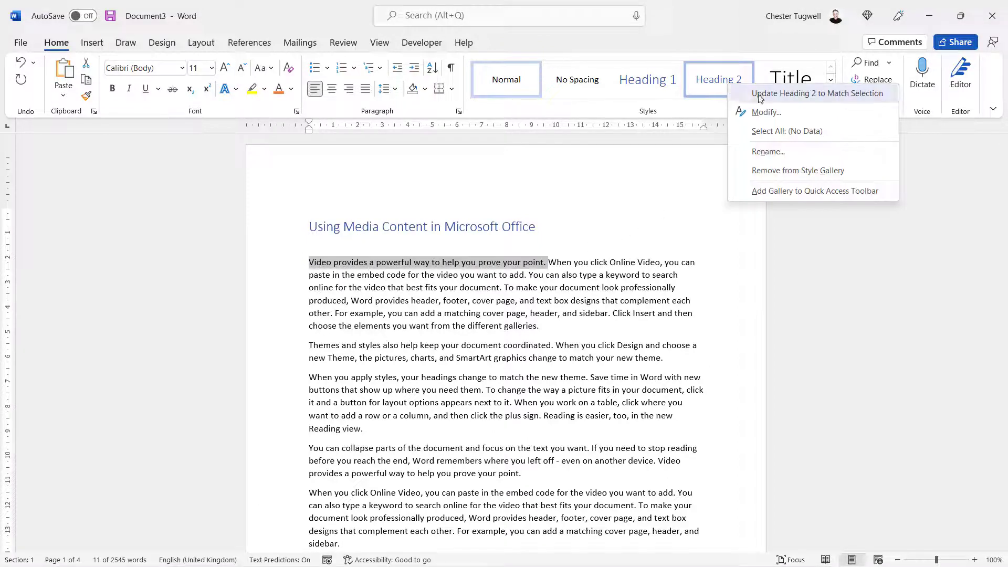
left_click(828, 99)
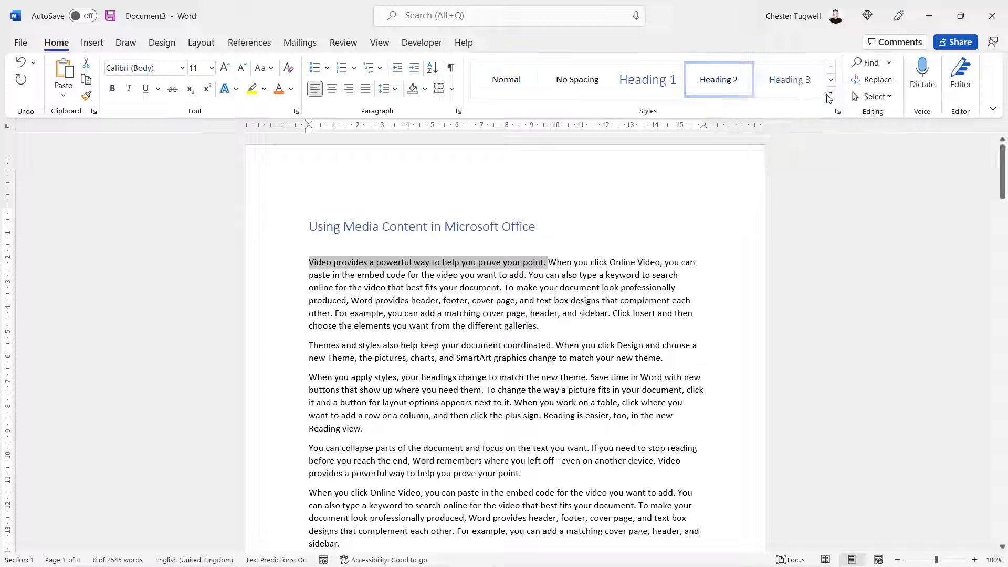
Step: Apply Heading 2 to opening phrases such as 'Save time in Word with new buttons'
left_click(367, 493)
scroll(341, 446, "down", 6)
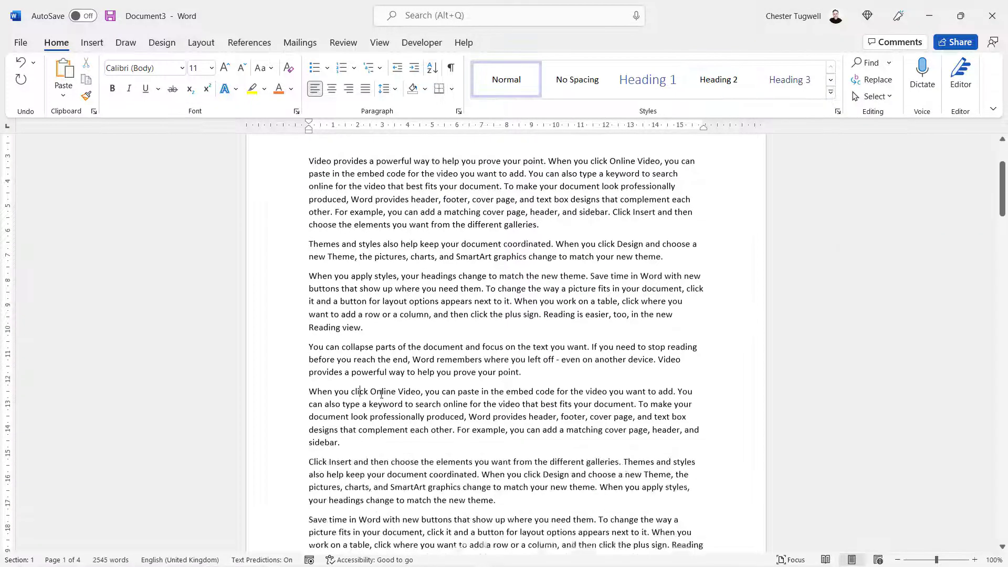
left_click_drag(311, 400, 449, 402)
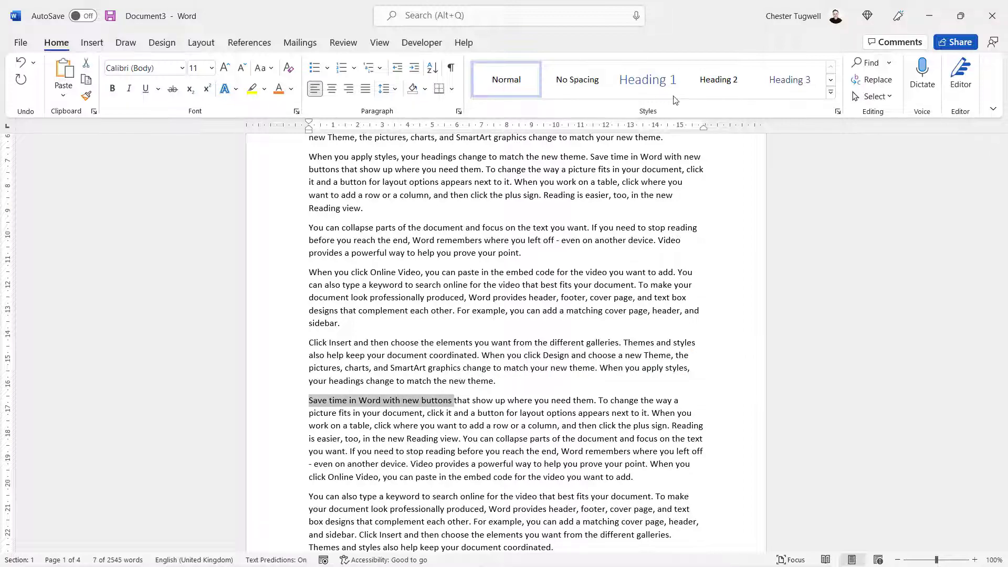
key("ctrl+alt+2")
scroll(459, 405, "down", 2)
scroll(459, 405, "down", 14)
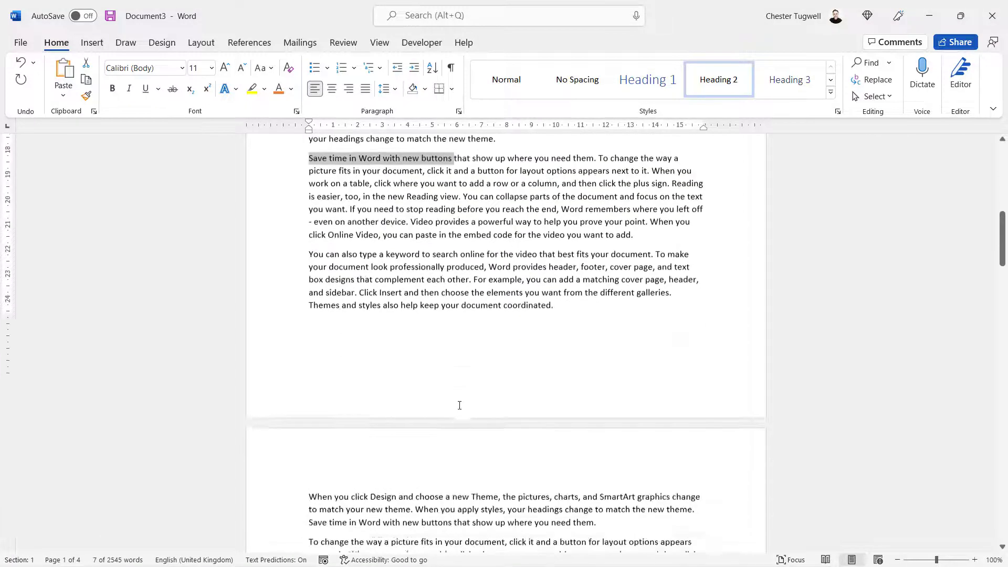
left_click_drag(311, 323, 478, 324)
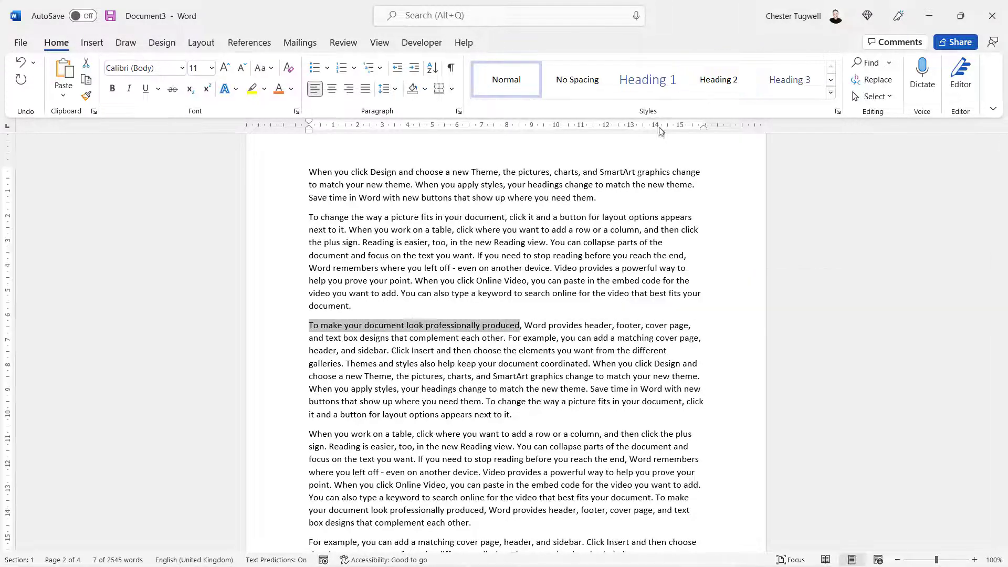
left_click_drag(1004, 283, 1004, 175)
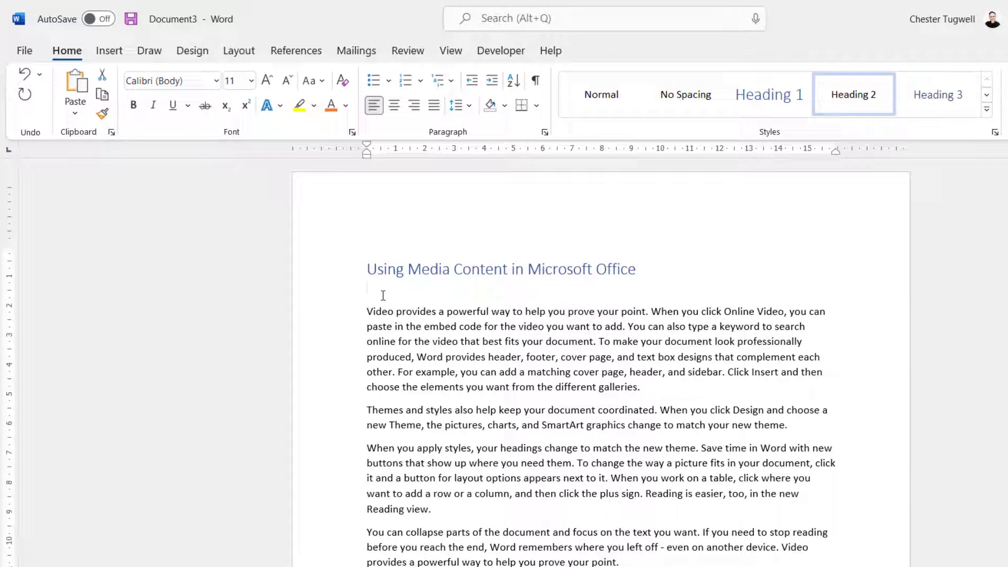
Step: Insert a 1-level custom TOC below the title, with Heading 1 removed and Heading 2 as level 1
left_click(367, 290)
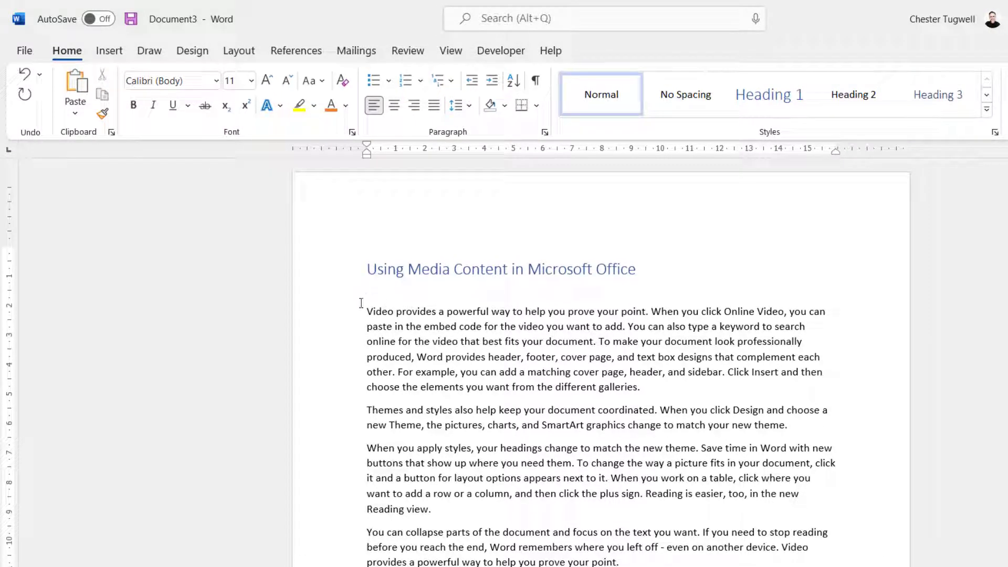
left_click(297, 53)
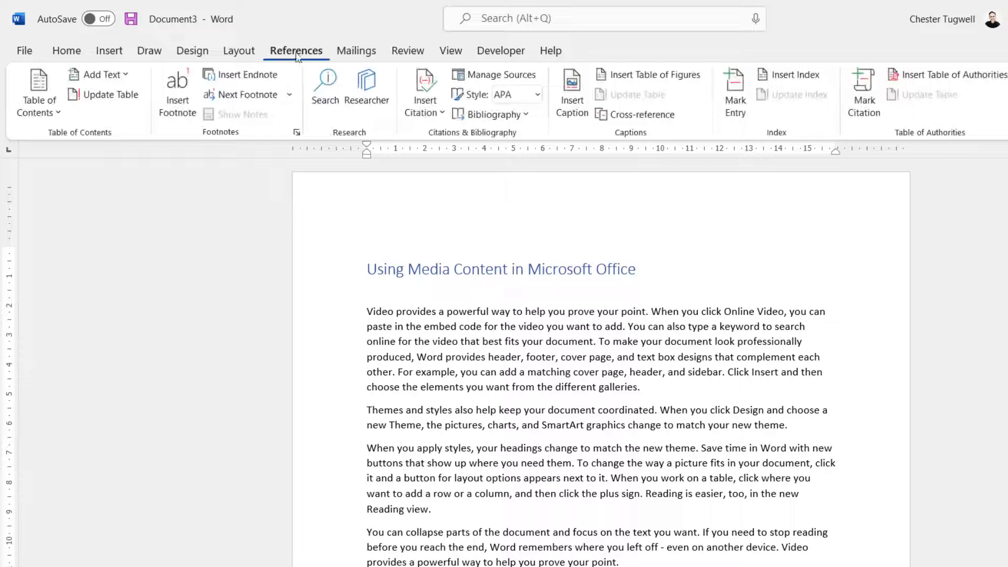
left_click(41, 113)
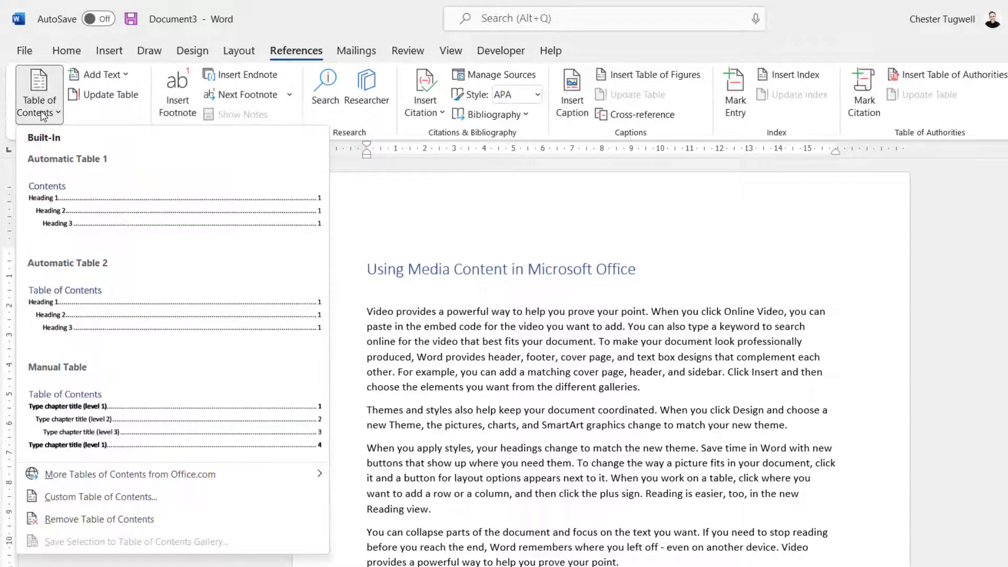
left_click(87, 496)
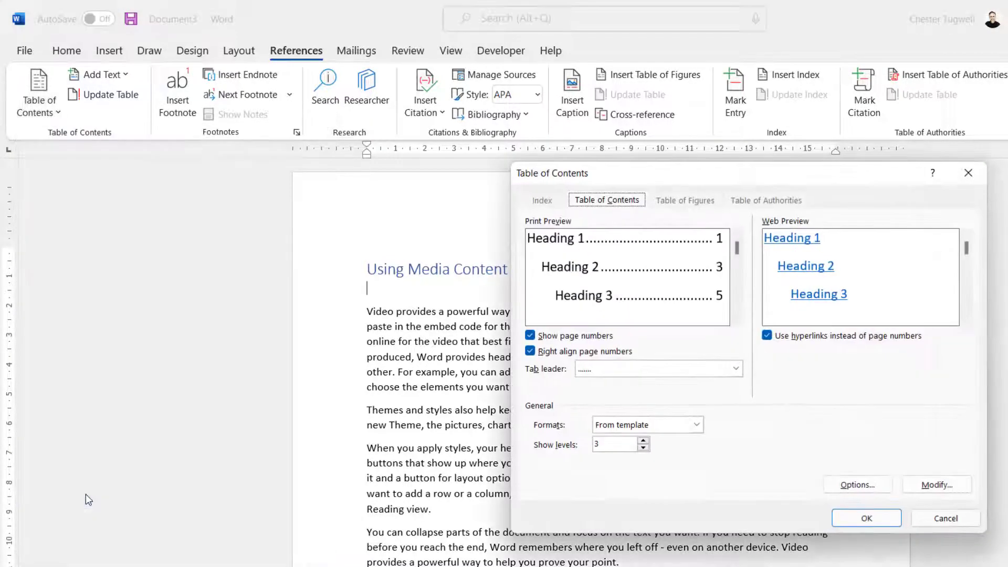
left_click(645, 448)
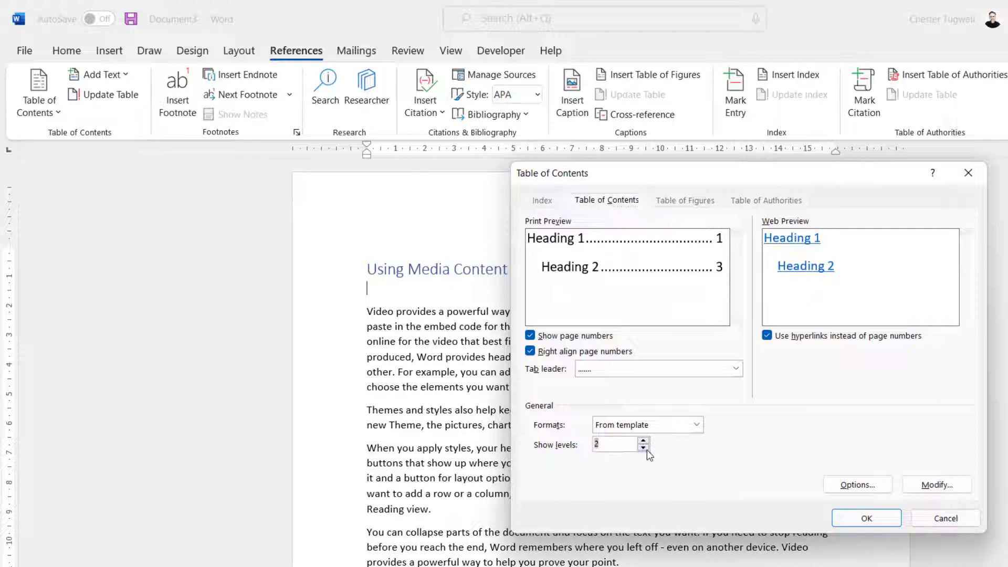
left_click(645, 448)
left_click(847, 483)
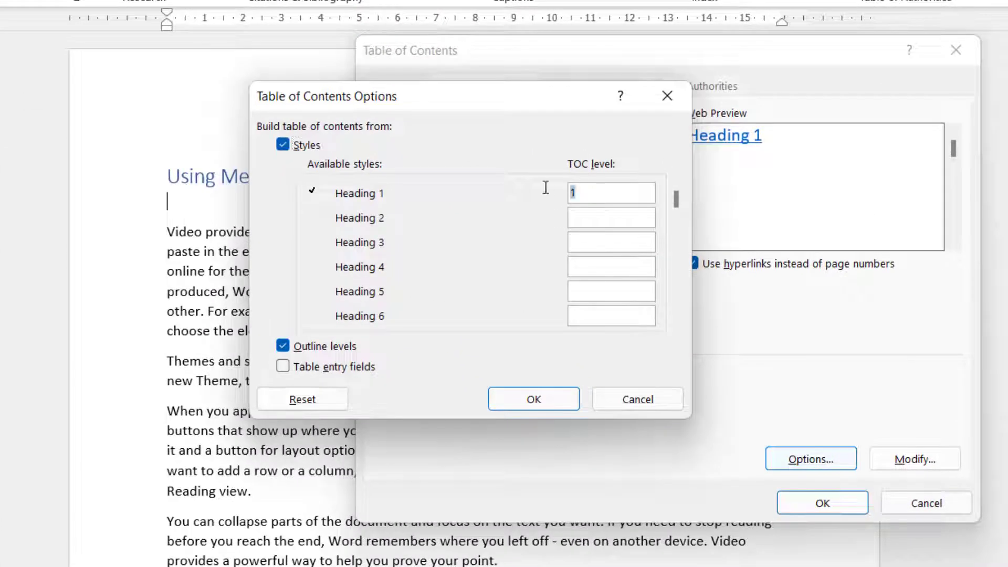
key("BackSpace")
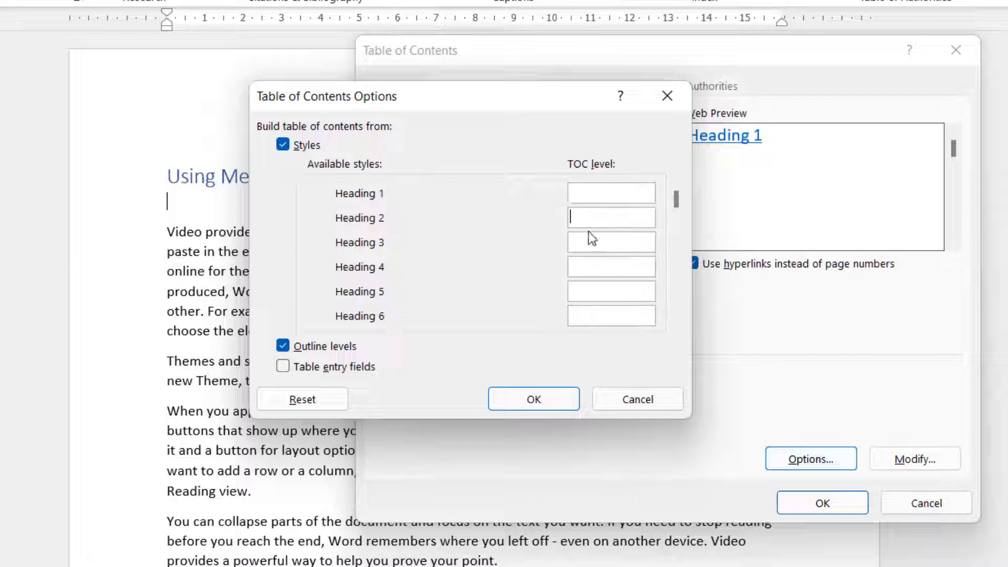
type("1")
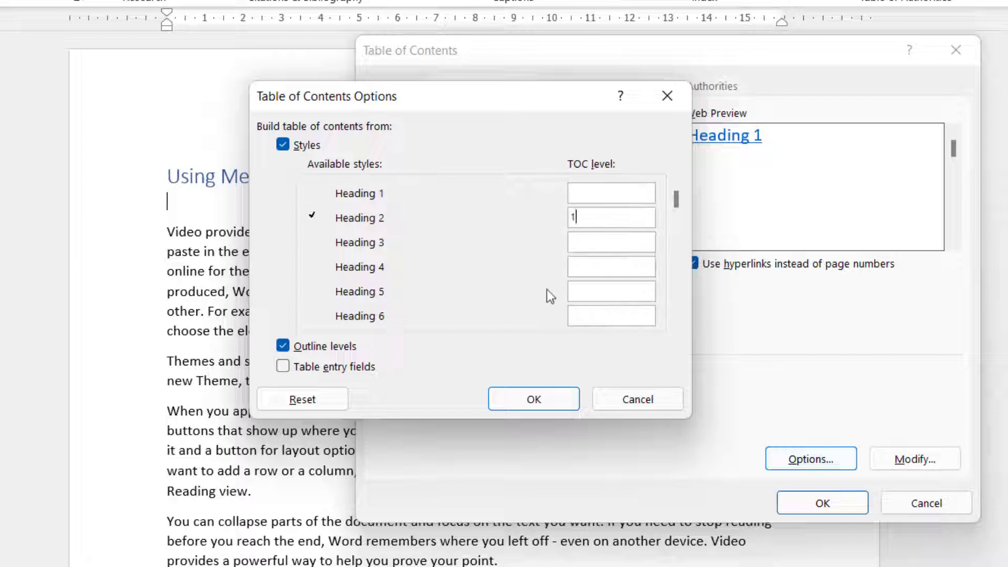
left_click(529, 407)
left_click(817, 503)
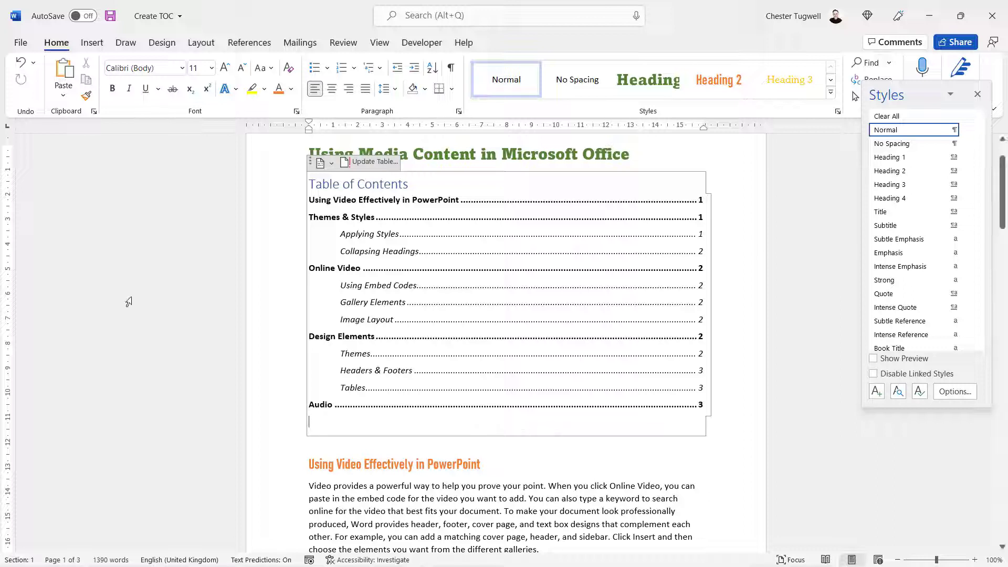
Step: Turn on Update fields before printing in Word's Display options
left_click(21, 44)
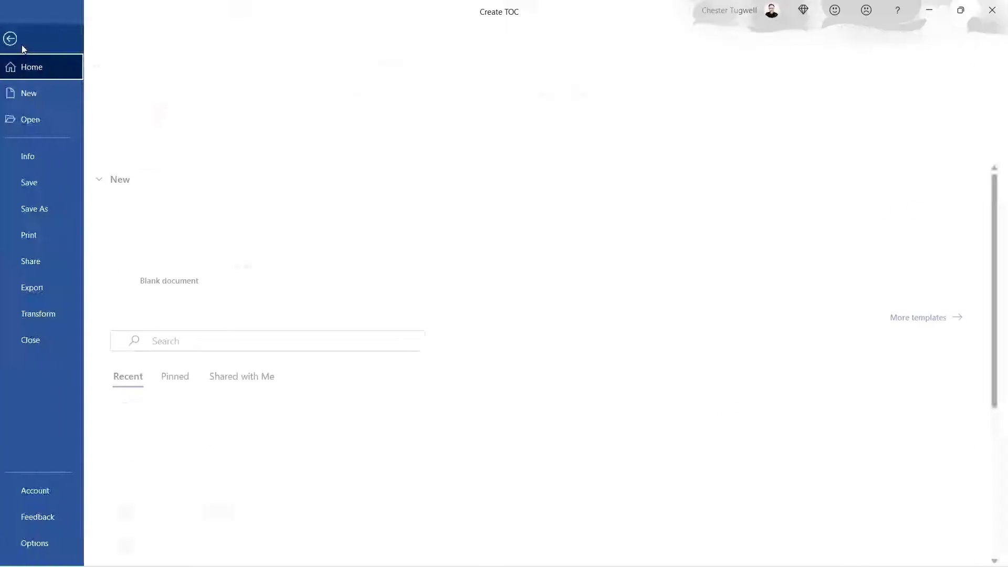
left_click(33, 544)
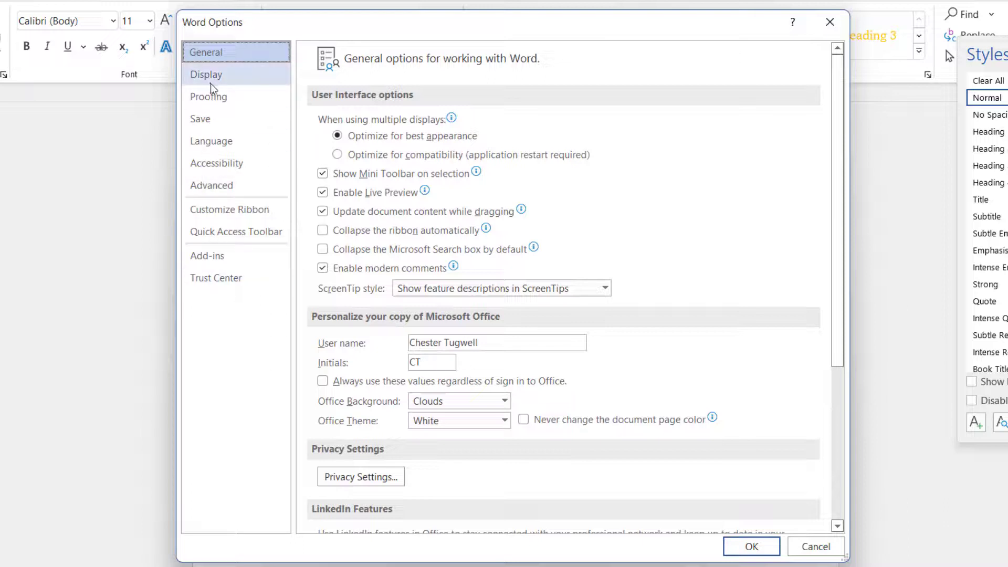
left_click(210, 84)
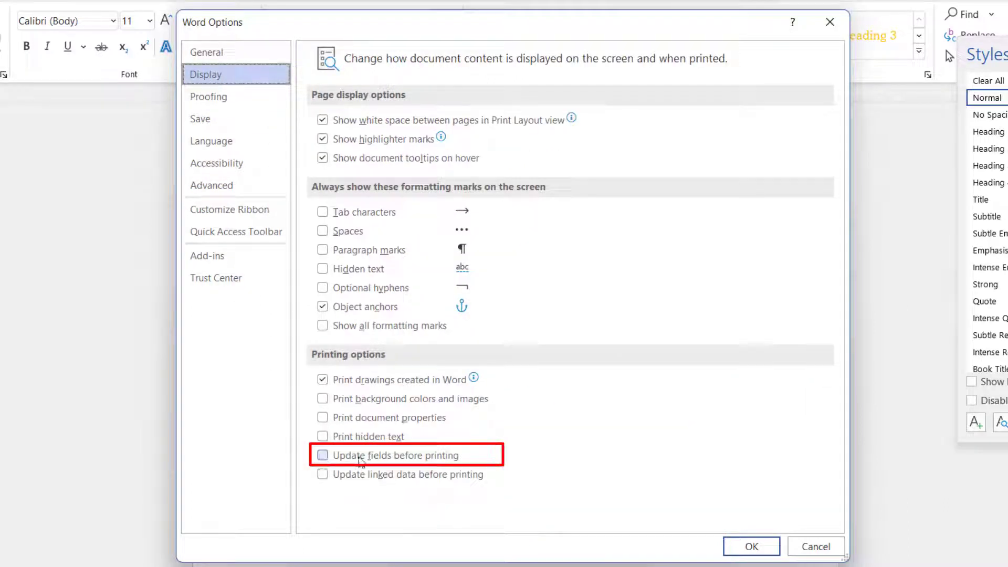
left_click(323, 457)
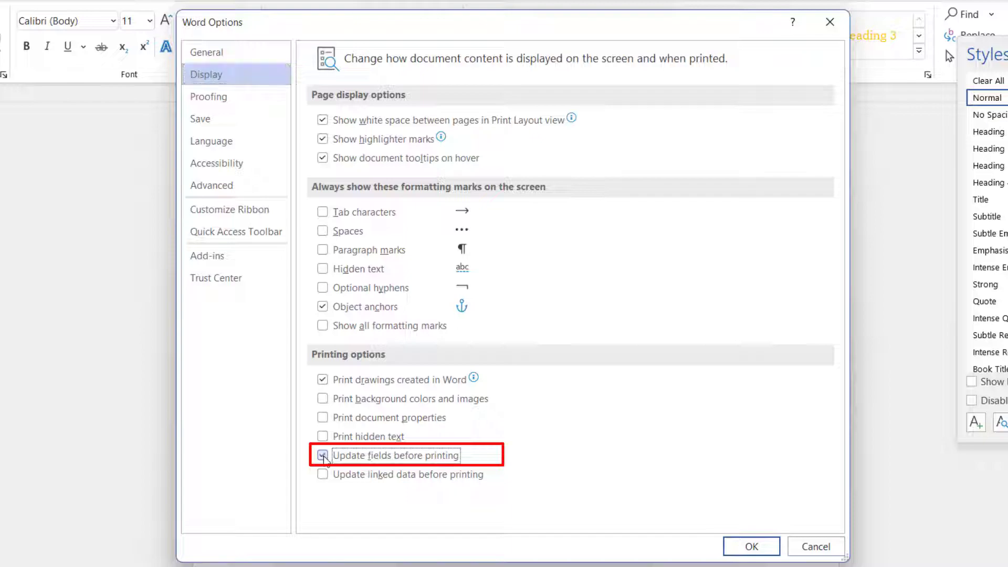
left_click(751, 546)
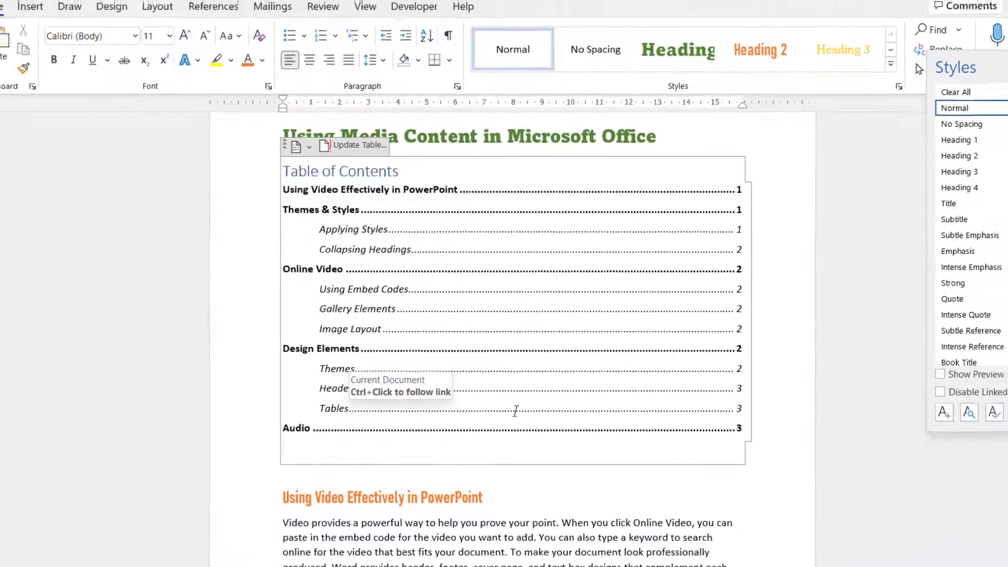